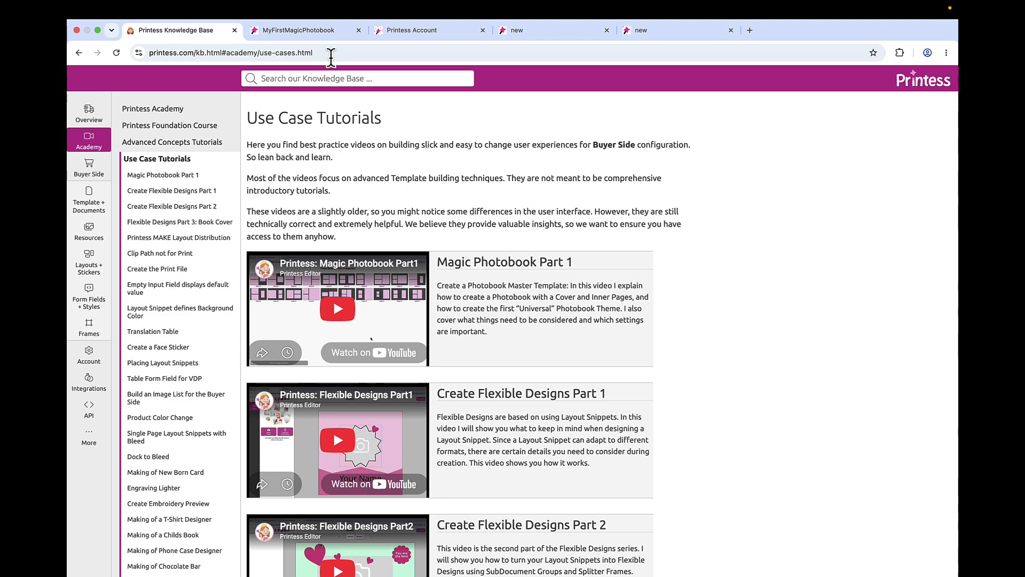
- Review the Photobook options in the Buyer View Appearance settings of MyFirstMagicPhotobook and save the settings
click(320, 38)
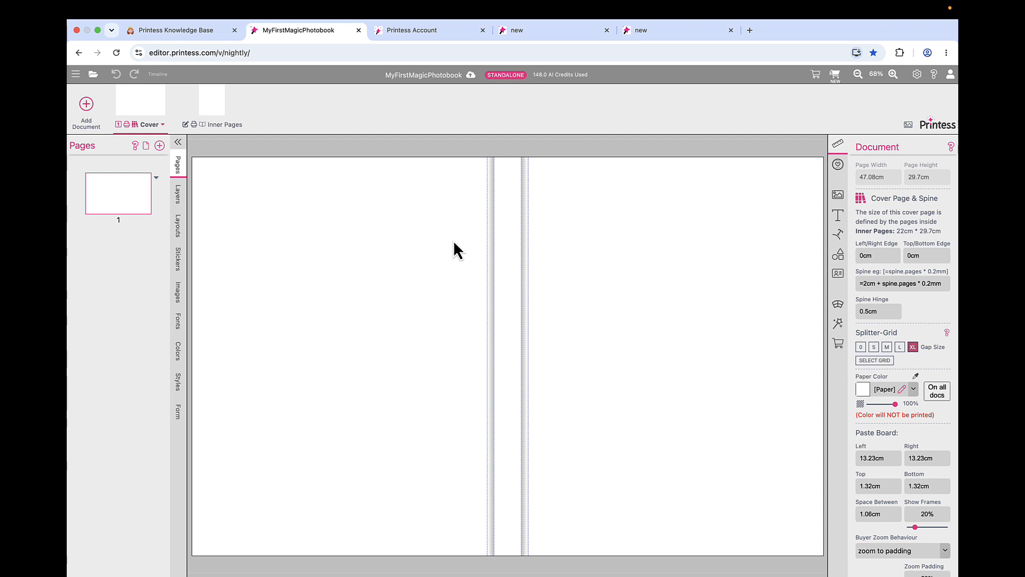
key(F9)
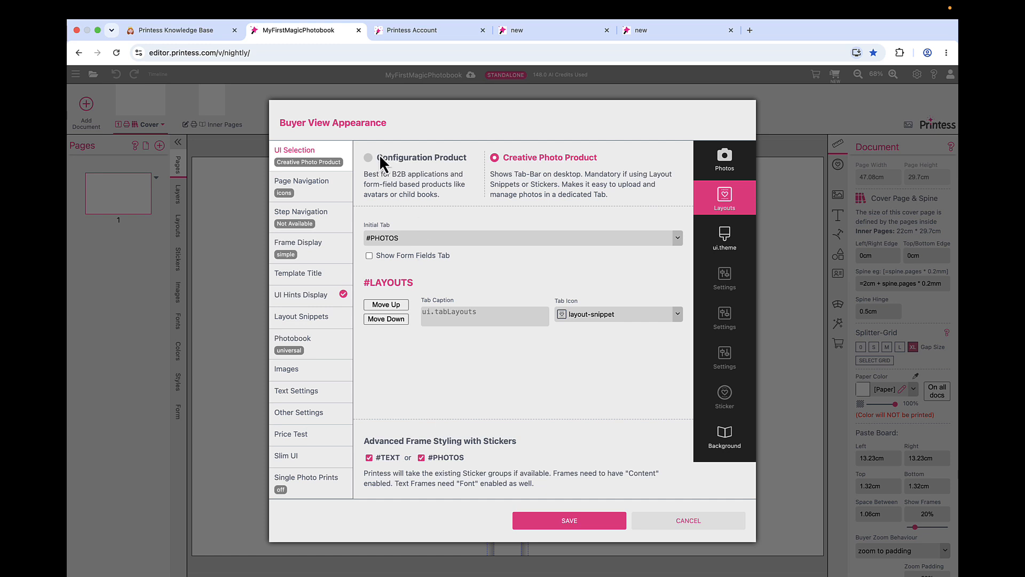
click(320, 352)
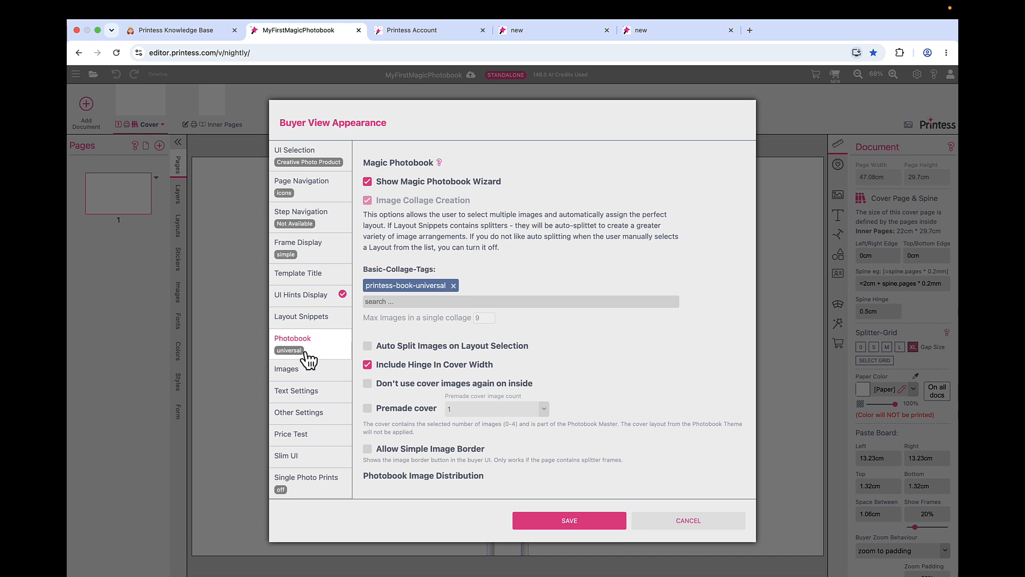
scroll(588, 373, down, 8)
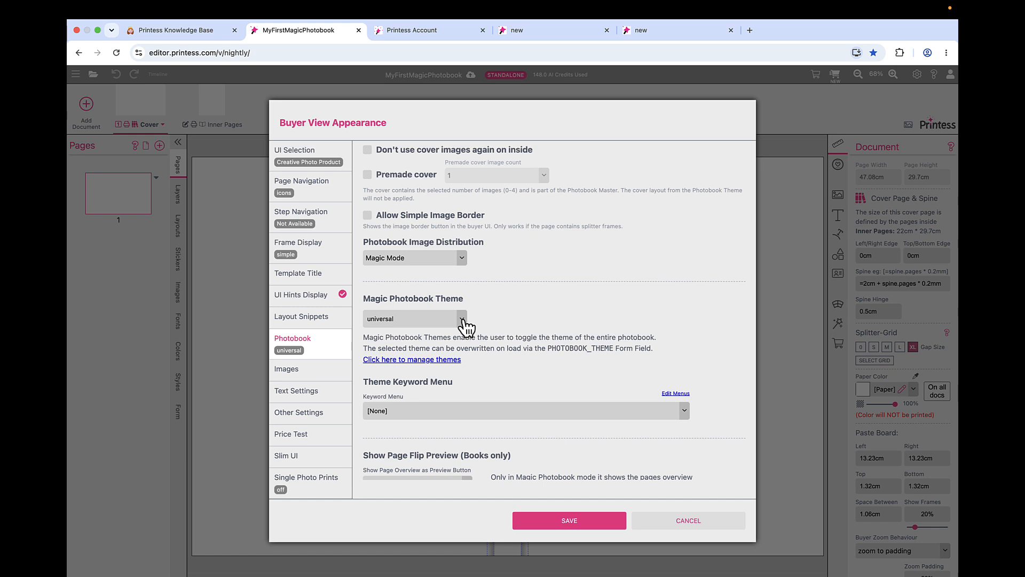
click(577, 521)
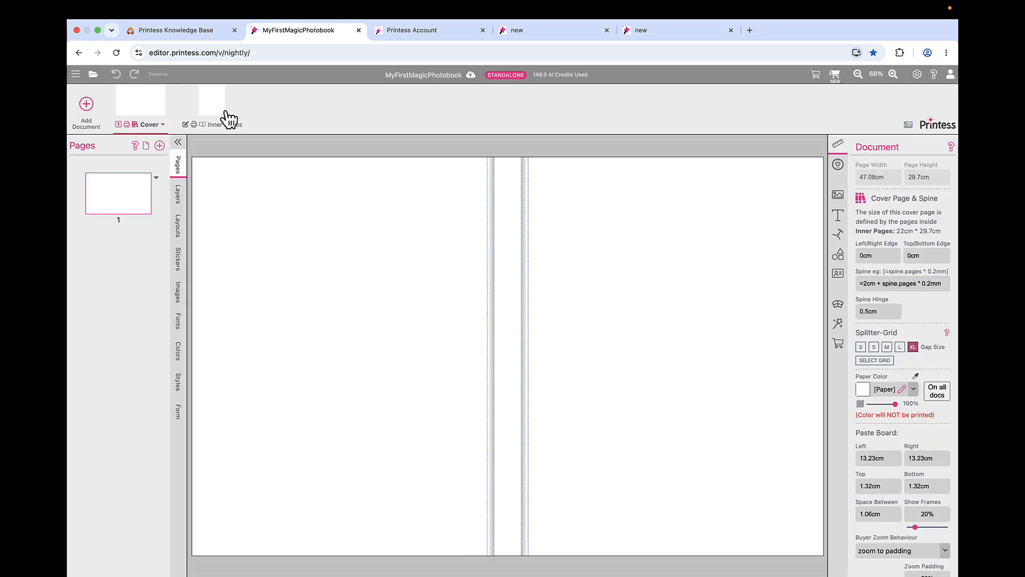
- Display the layout snippet settings for the photobook cover and widen their panel to show the full contents
click(178, 230)
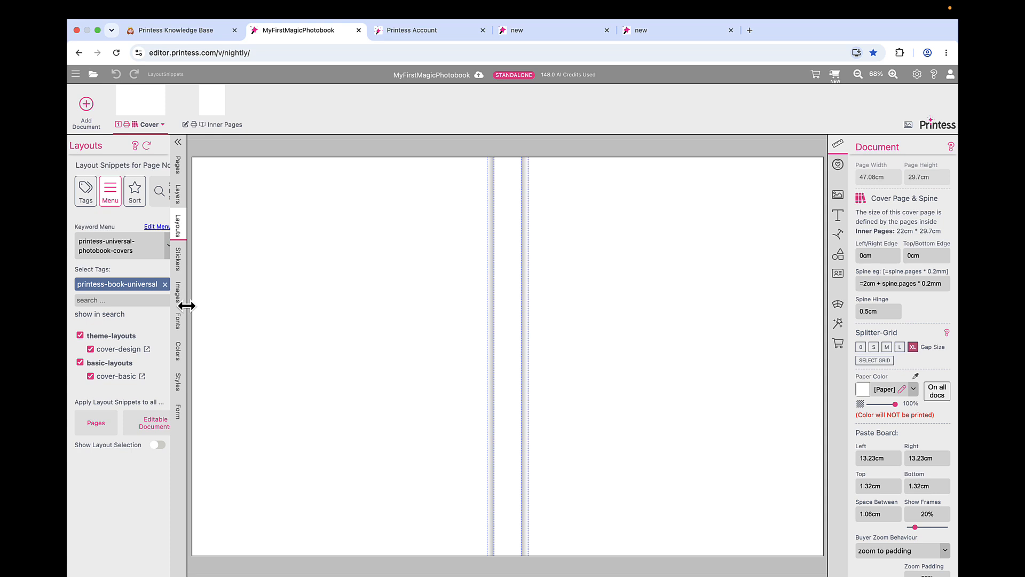
drag(184, 305, 236, 307)
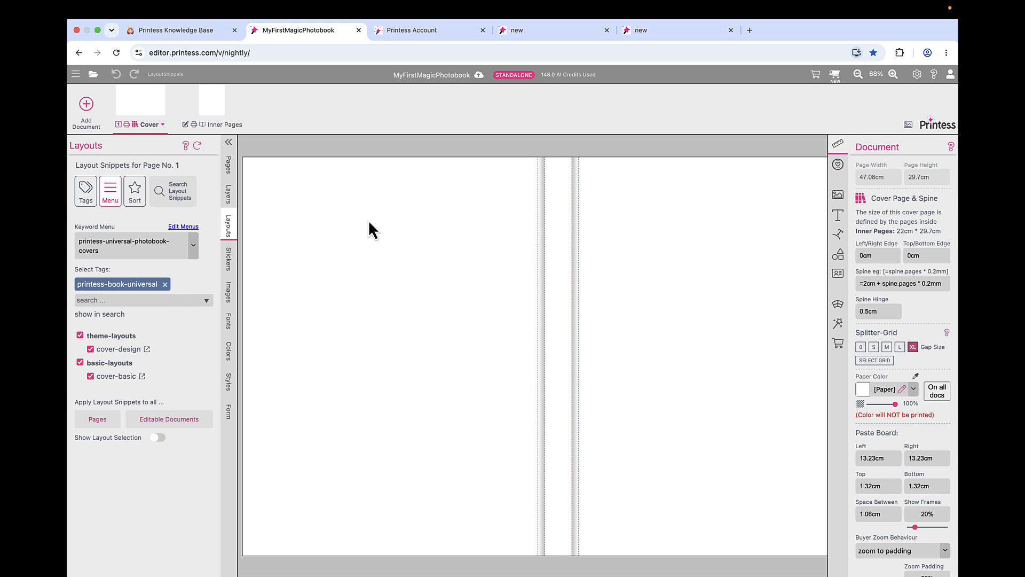
- Create a new template from the MagicBook Universal Theme Basic sample in the Magic Photobook group
click(555, 37)
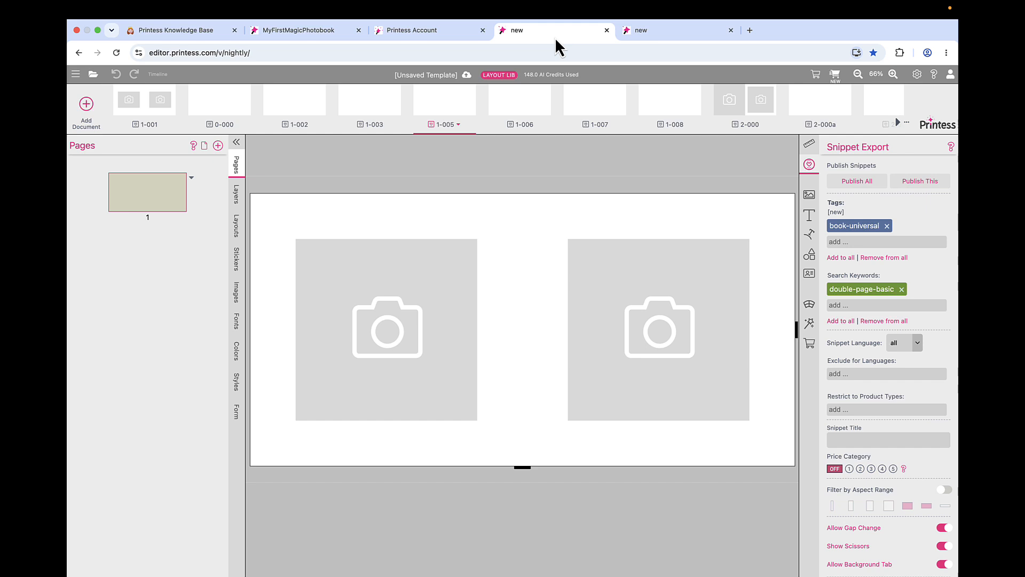
click(432, 83)
click(443, 85)
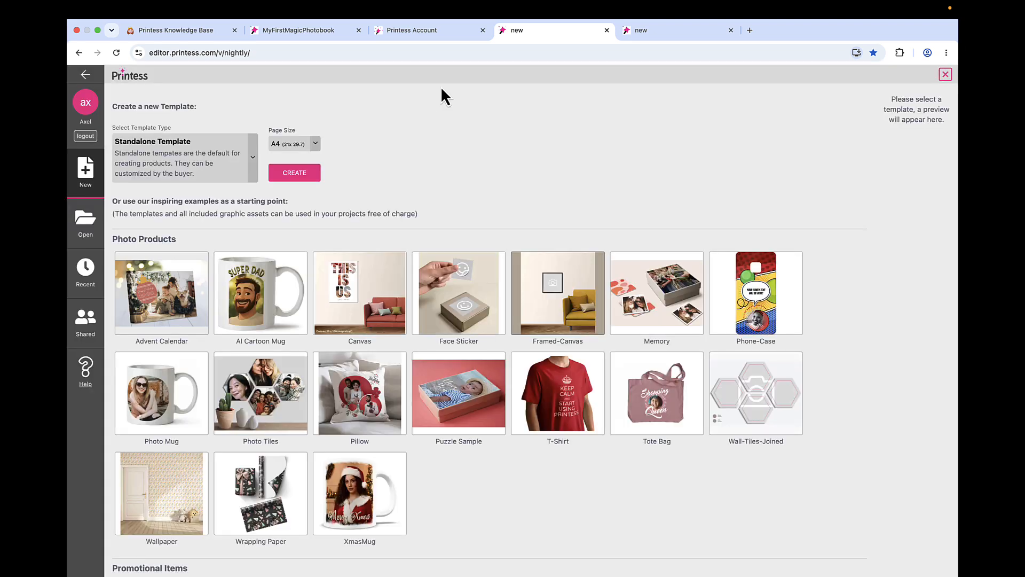
scroll(360, 374, down, 10)
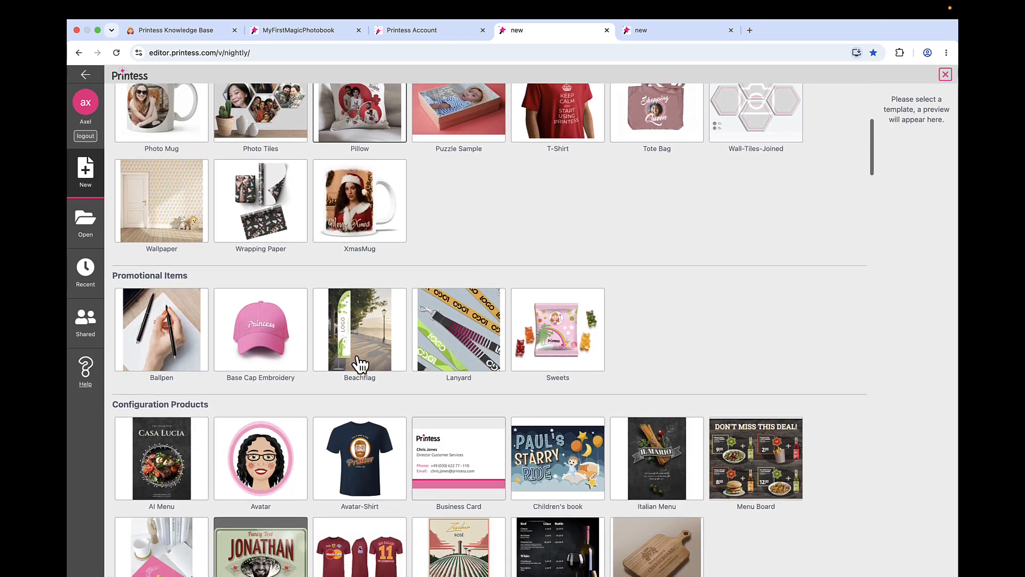
scroll(361, 365, down, 15)
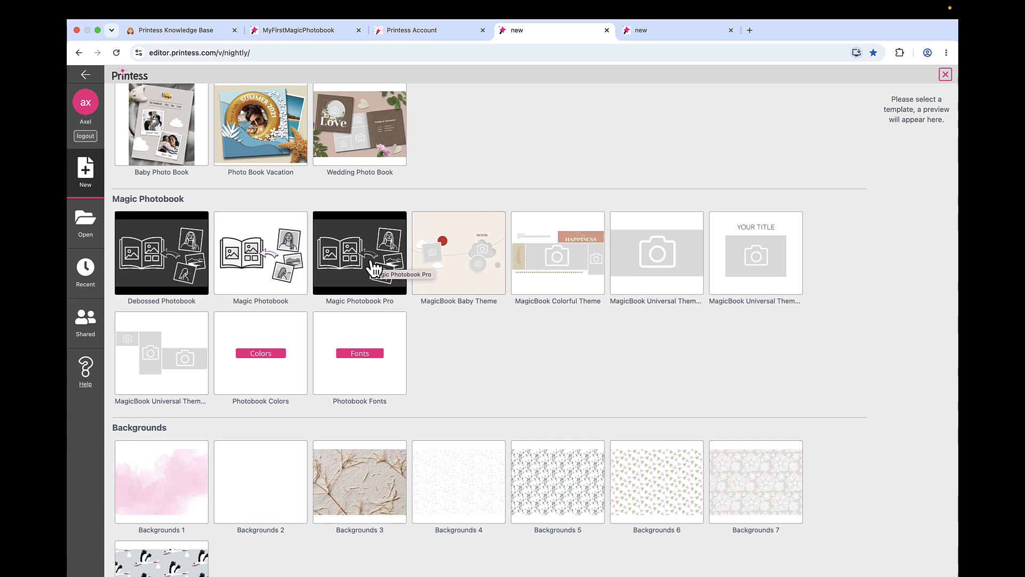
click(672, 251)
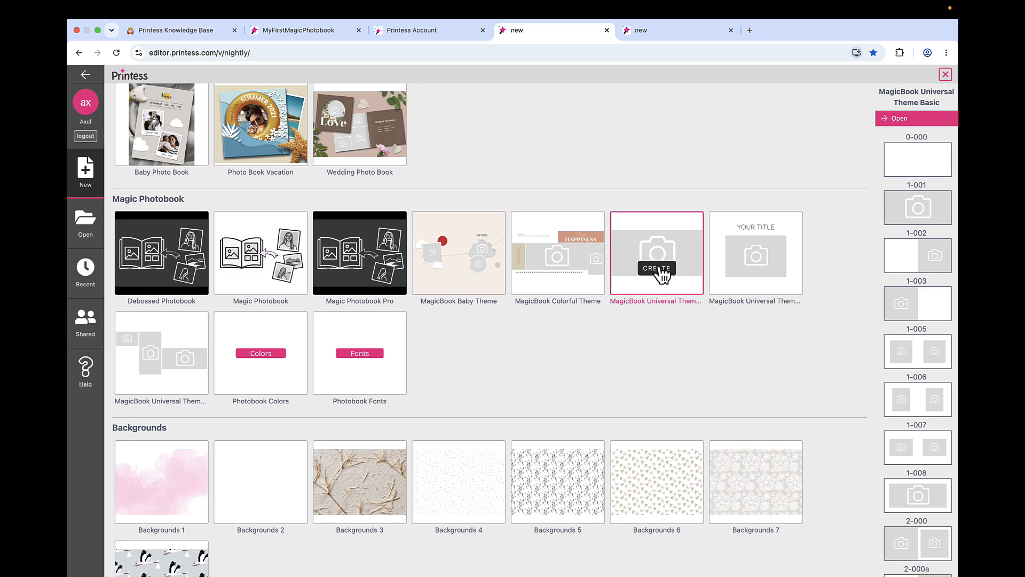
click(658, 268)
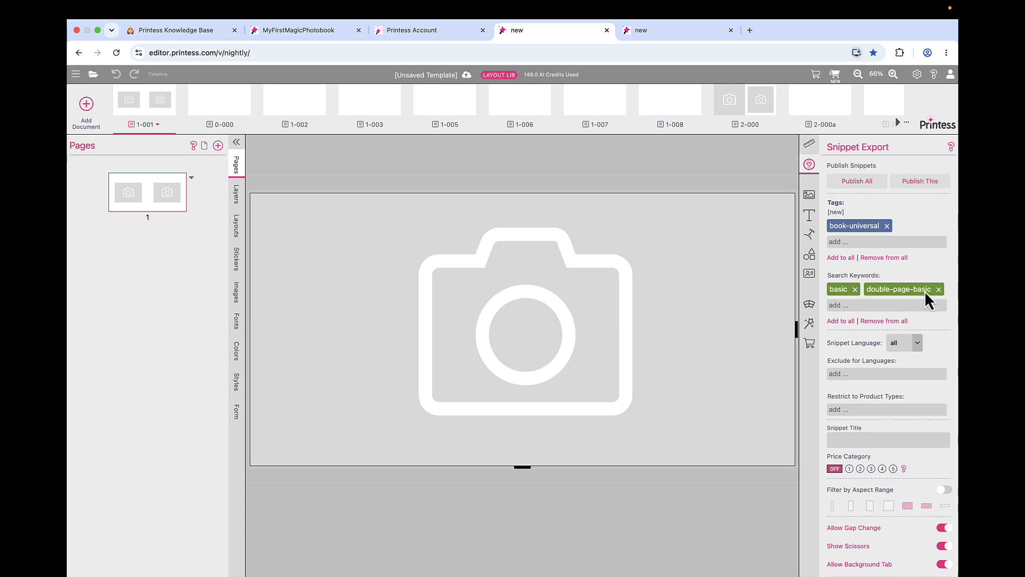
- Remove the last-page search keyword from the single-002 layout snippet
click(677, 105)
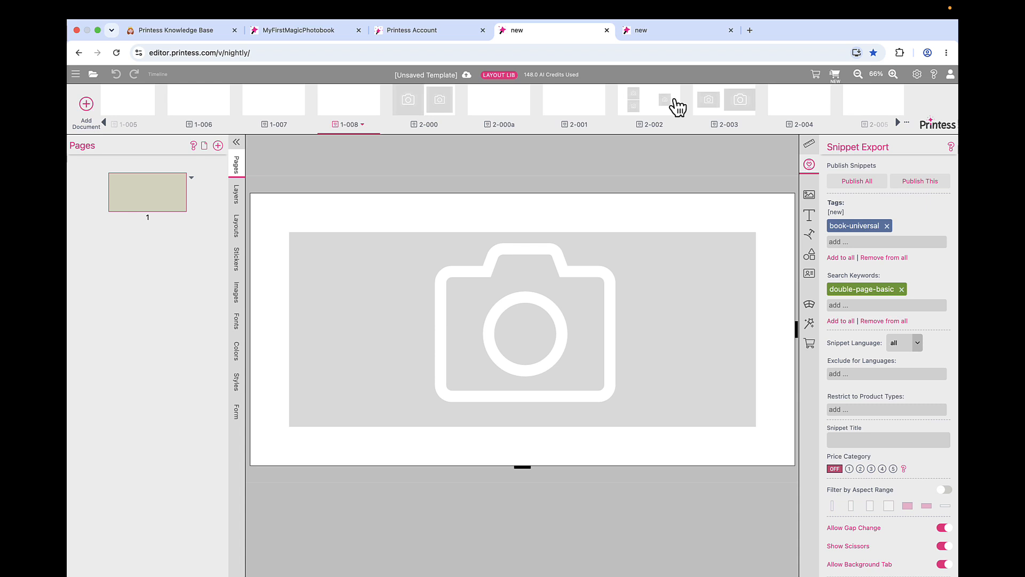
click(742, 107)
click(743, 108)
click(797, 107)
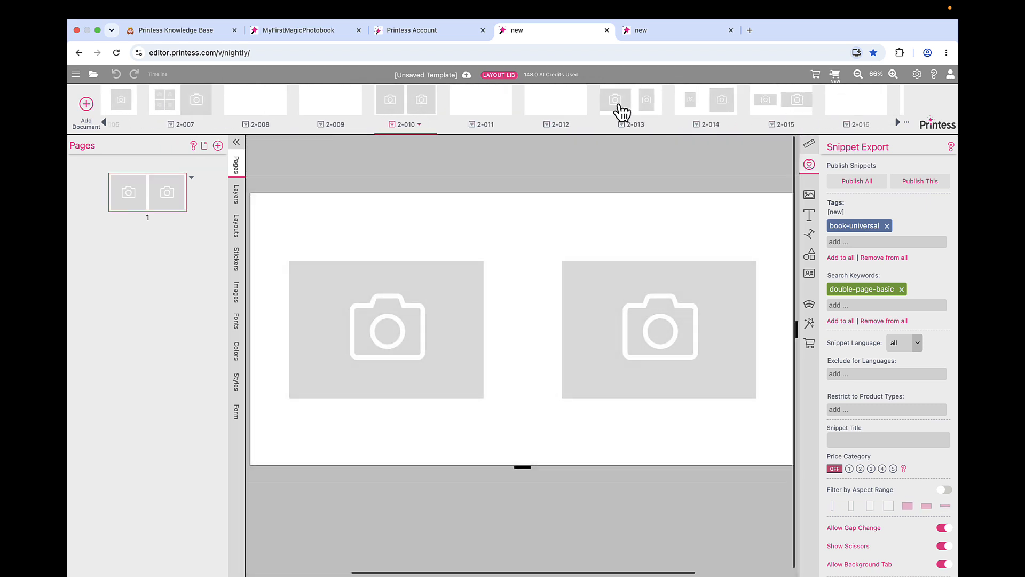
click(570, 103)
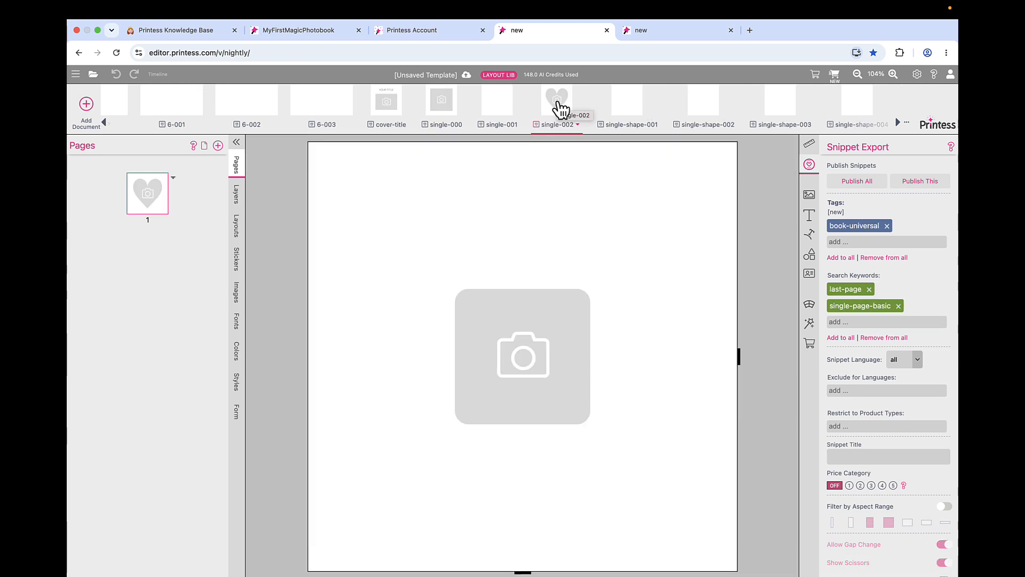
click(871, 289)
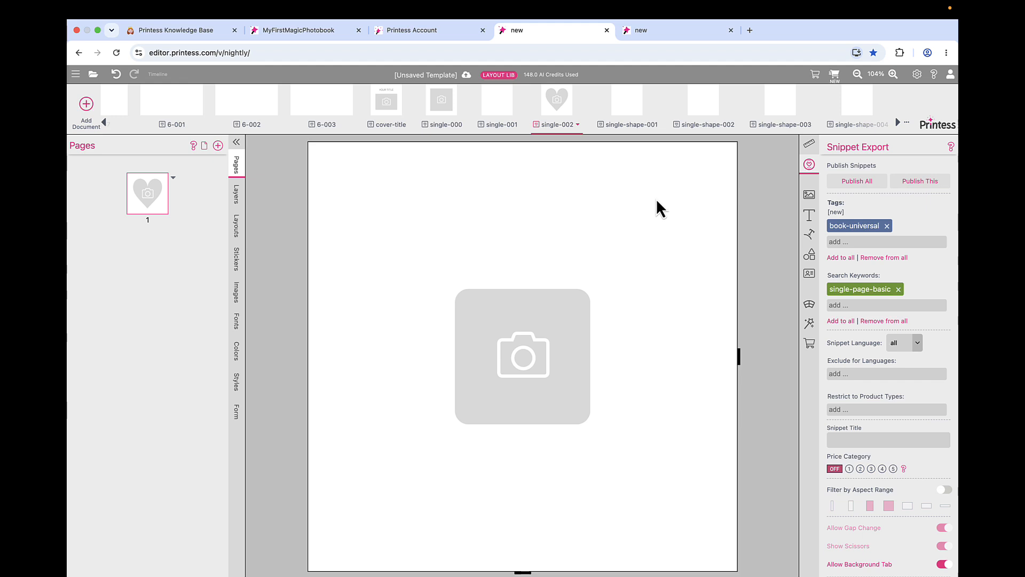
- Compare the tags and search keywords of the cover-plain 4 and cover-rome snippets in the other unsaved template
click(669, 34)
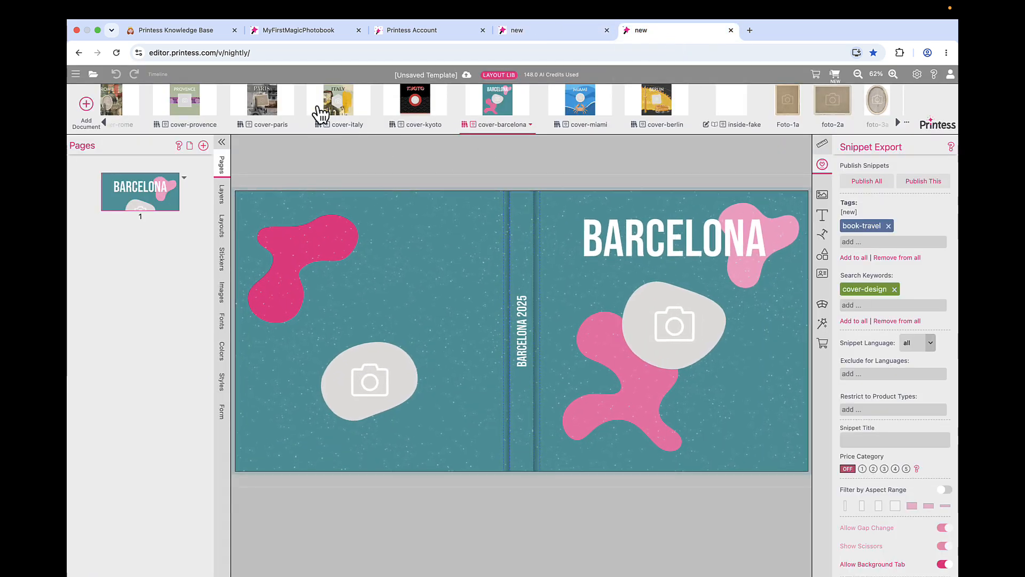
scroll(320, 111, left, 10)
scroll(319, 113, left, 3)
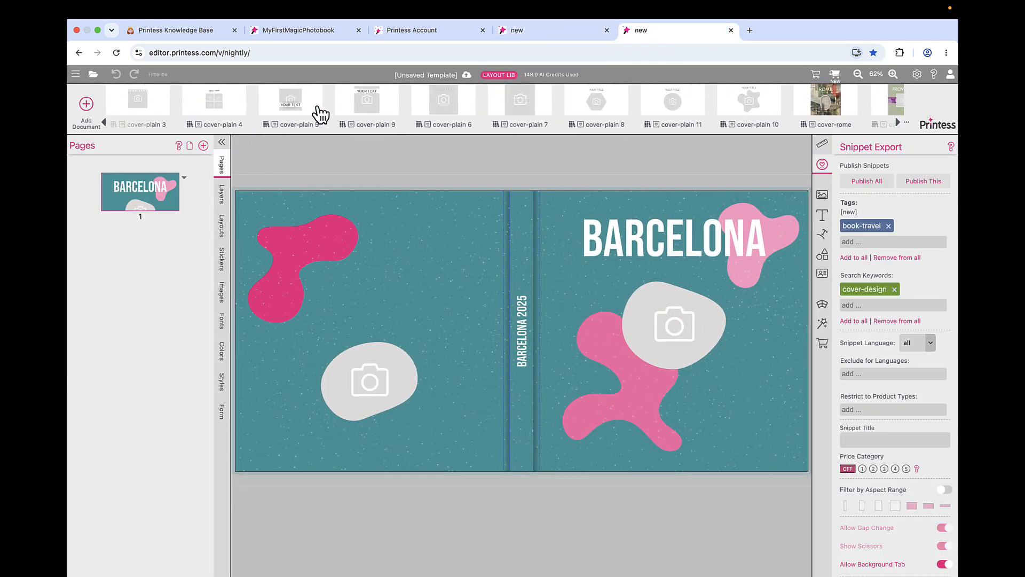
click(231, 105)
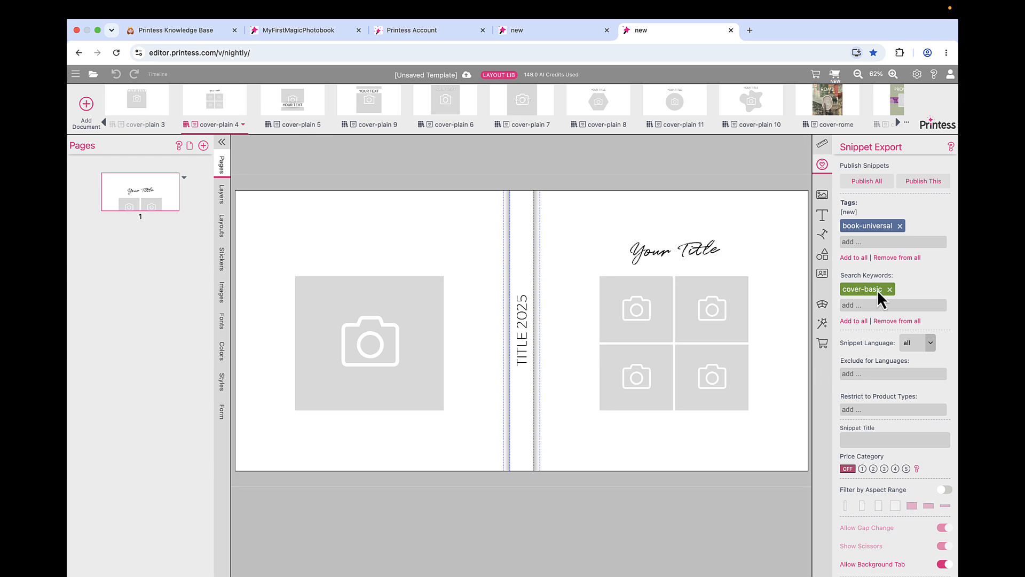
scroll(609, 110, right, 5)
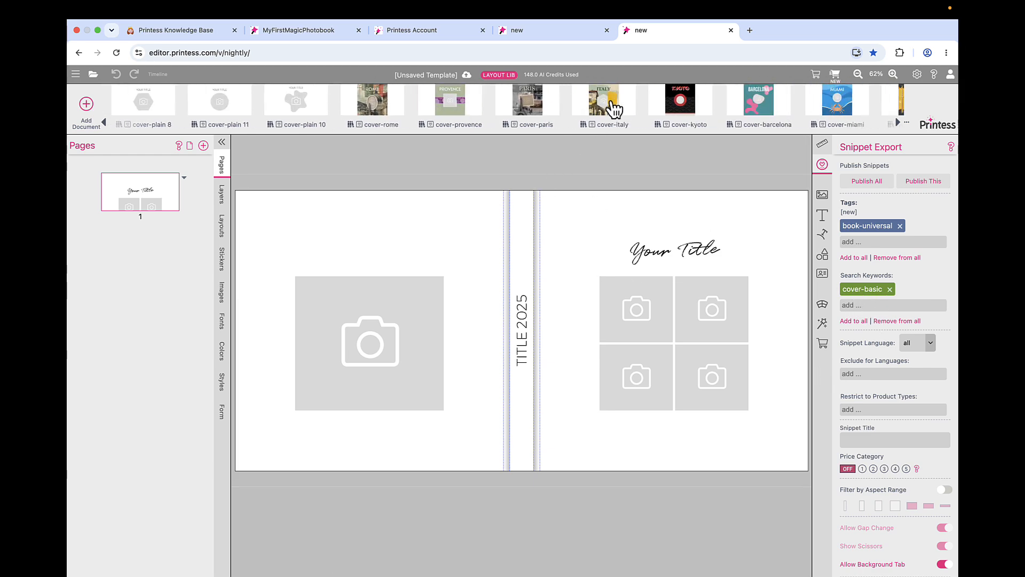
click(387, 109)
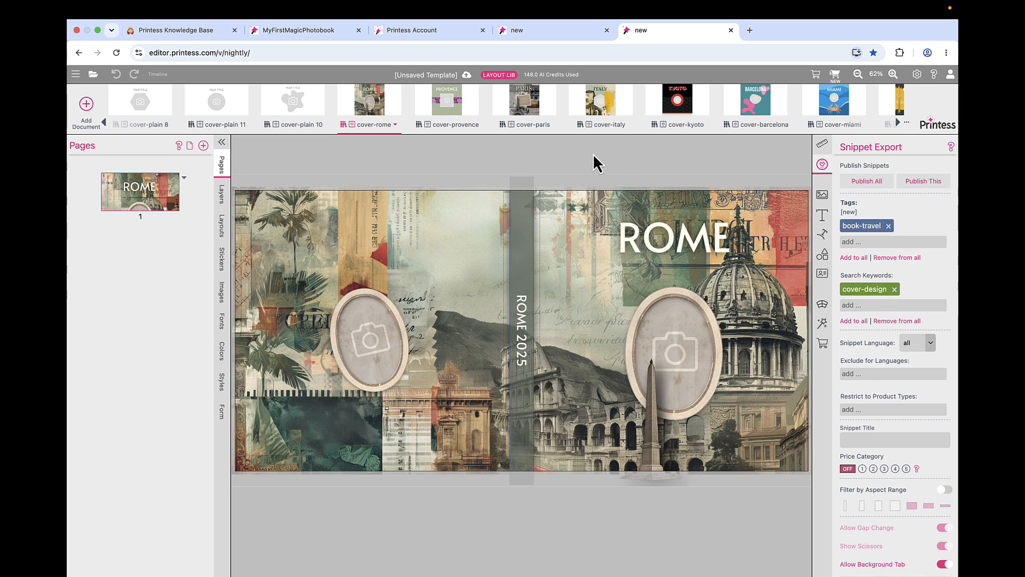
- Switch to the Printess Account and examine the categories, topics and keywords of the universal-photobook-cover keyword menu
click(418, 32)
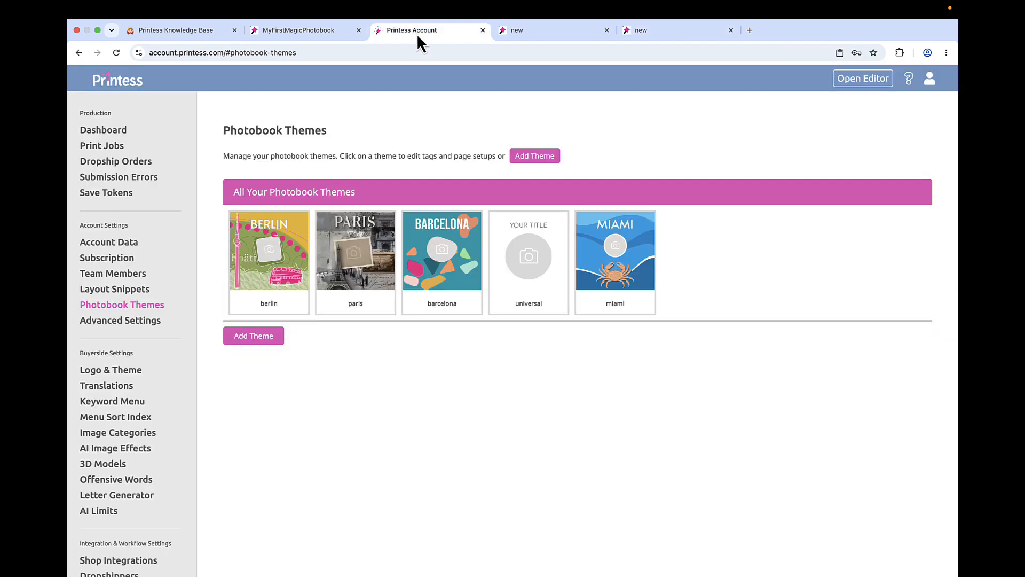
click(126, 408)
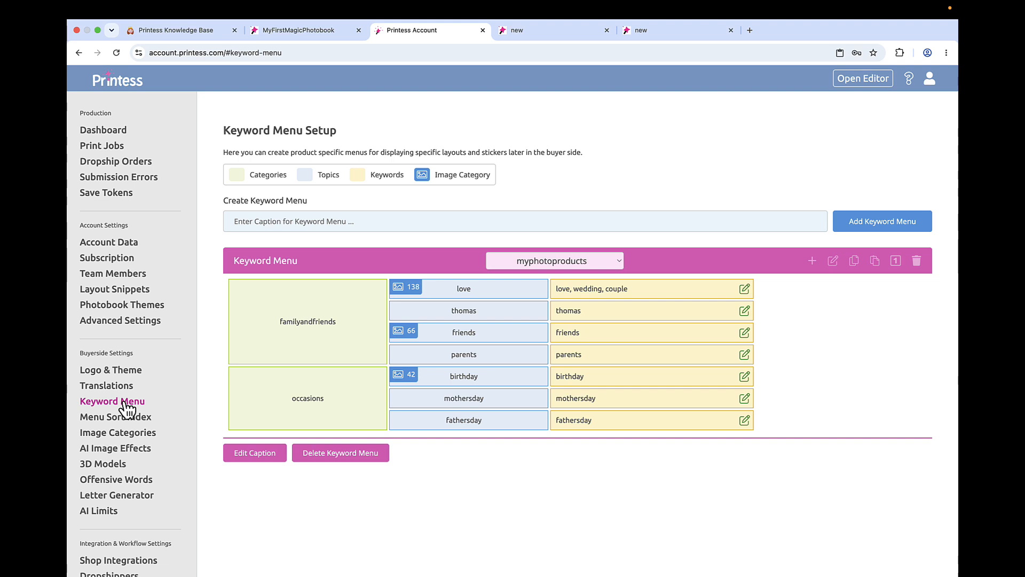
click(562, 261)
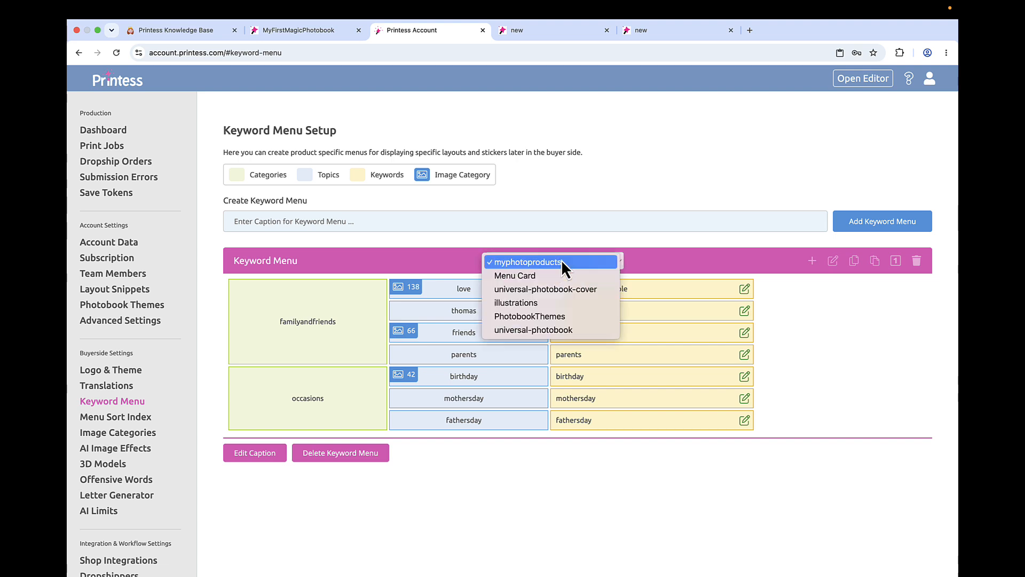
click(556, 292)
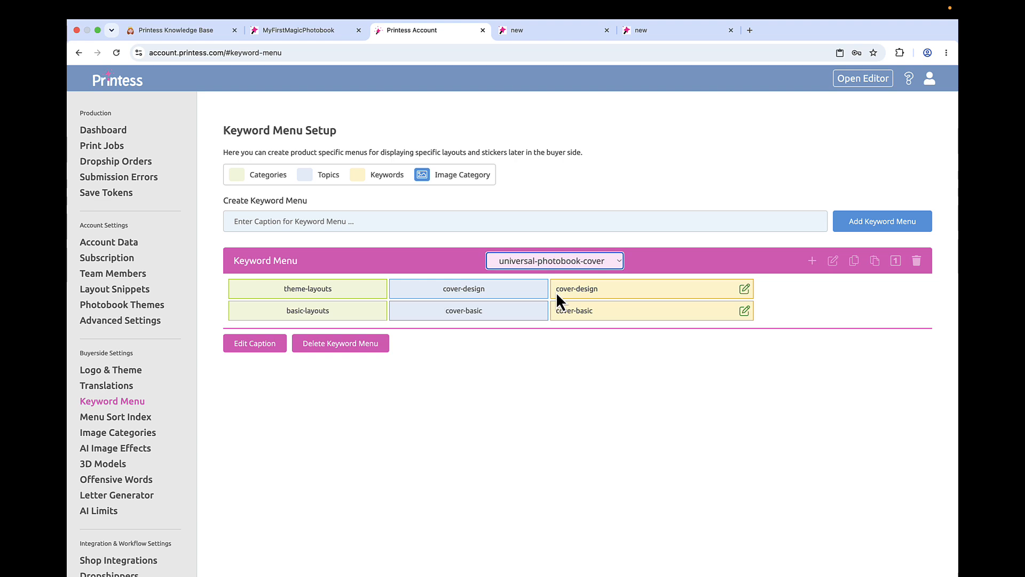
mouse_move(343, 283)
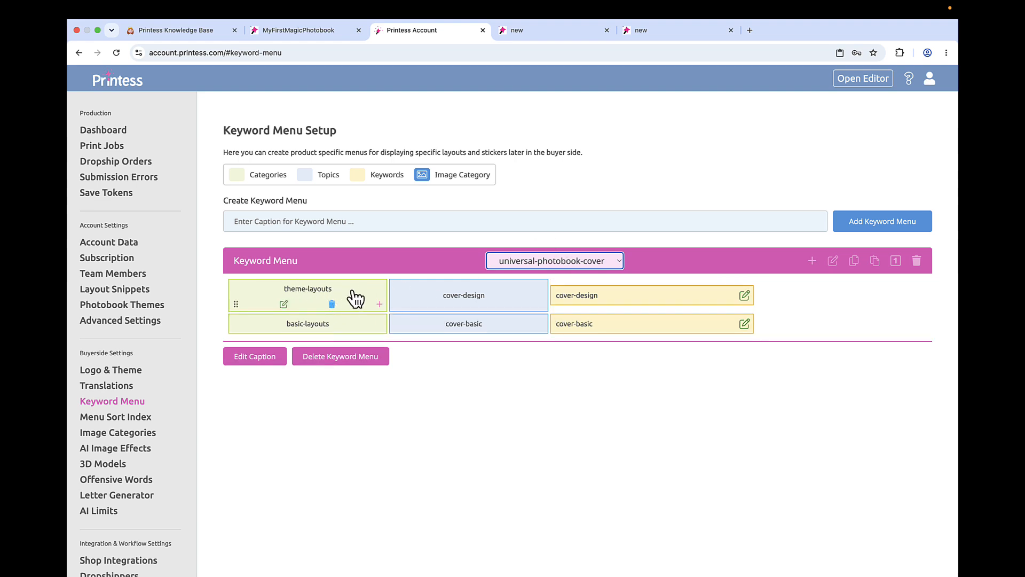
mouse_move(341, 329)
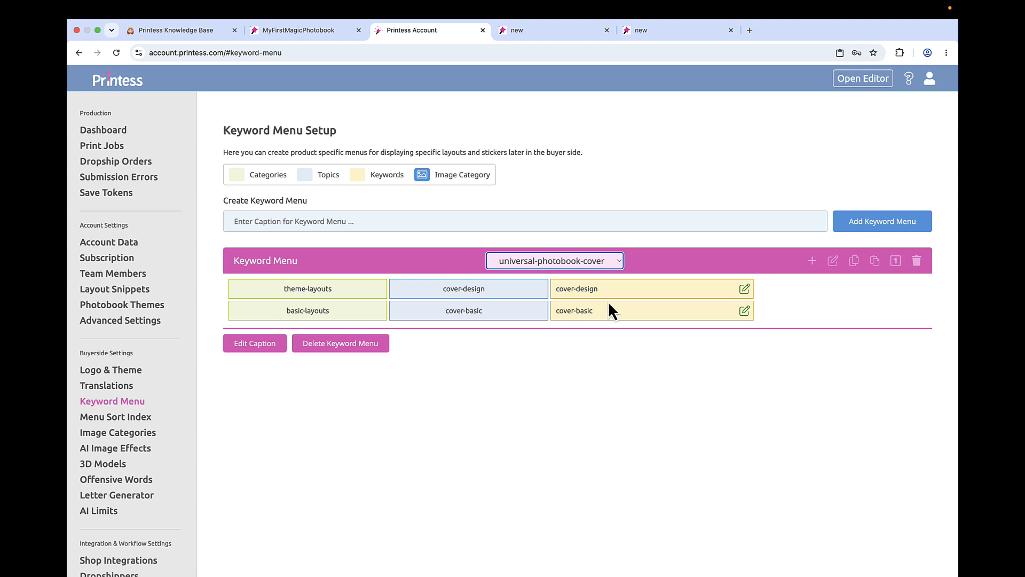
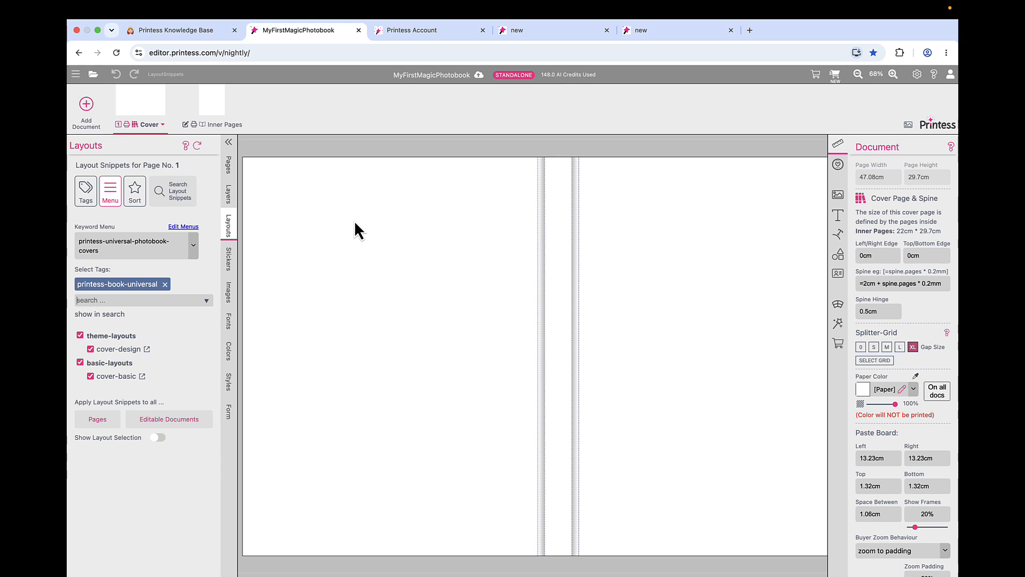
- Open the paris photobook theme in the Printess Account and assign the Paris travel cover snippet to its freestyle cover page
click(435, 32)
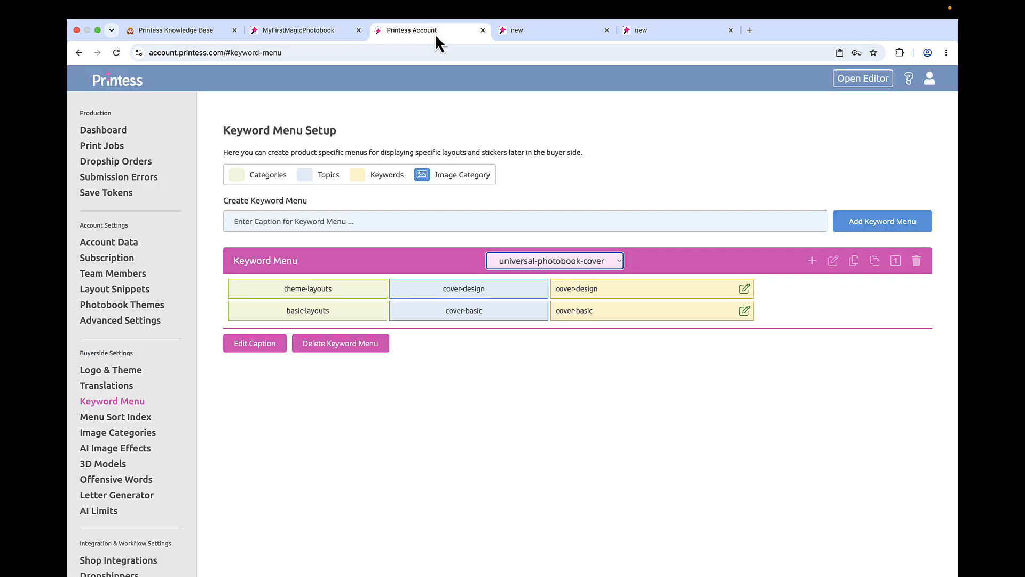
click(117, 307)
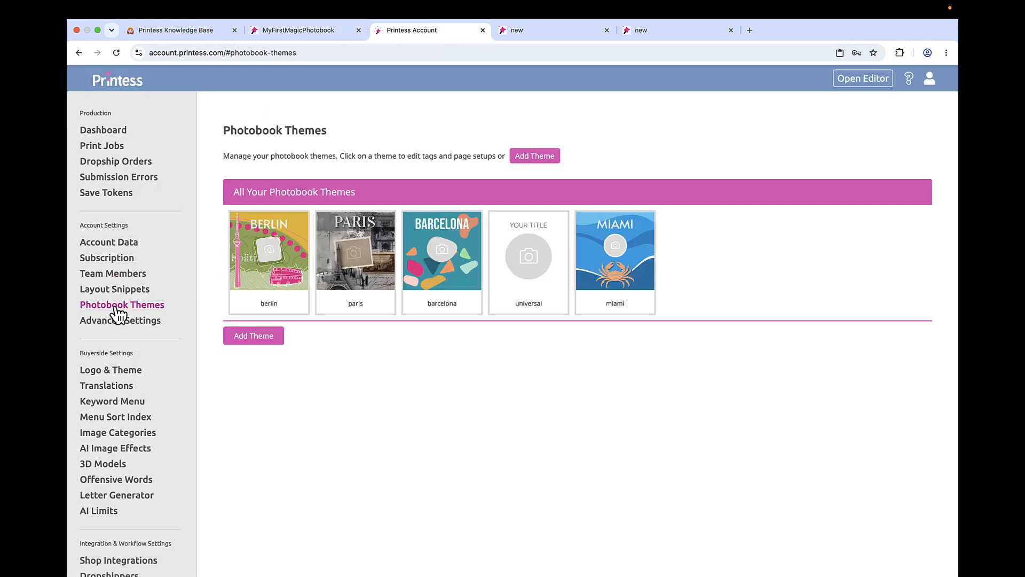
click(359, 266)
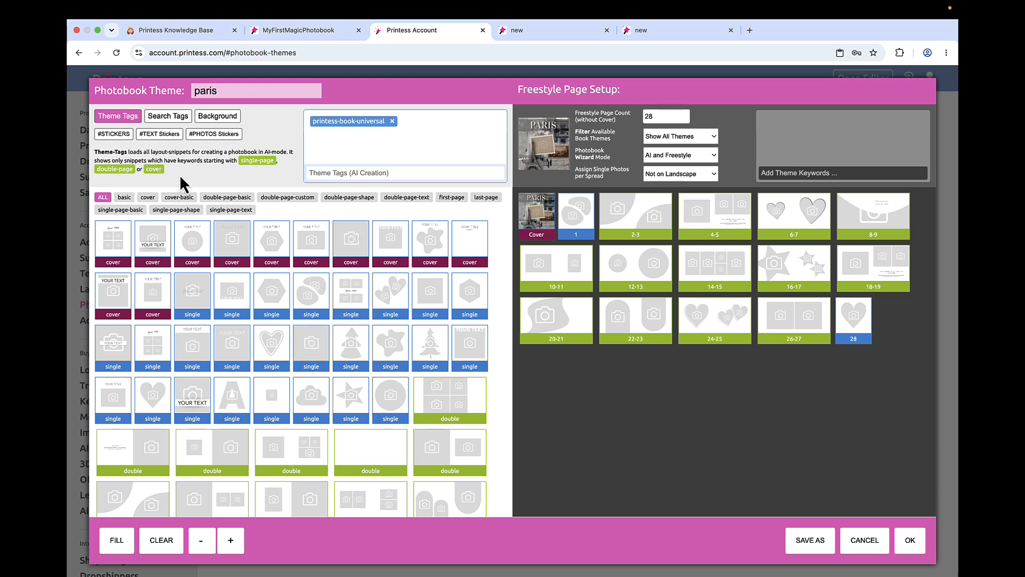
click(169, 117)
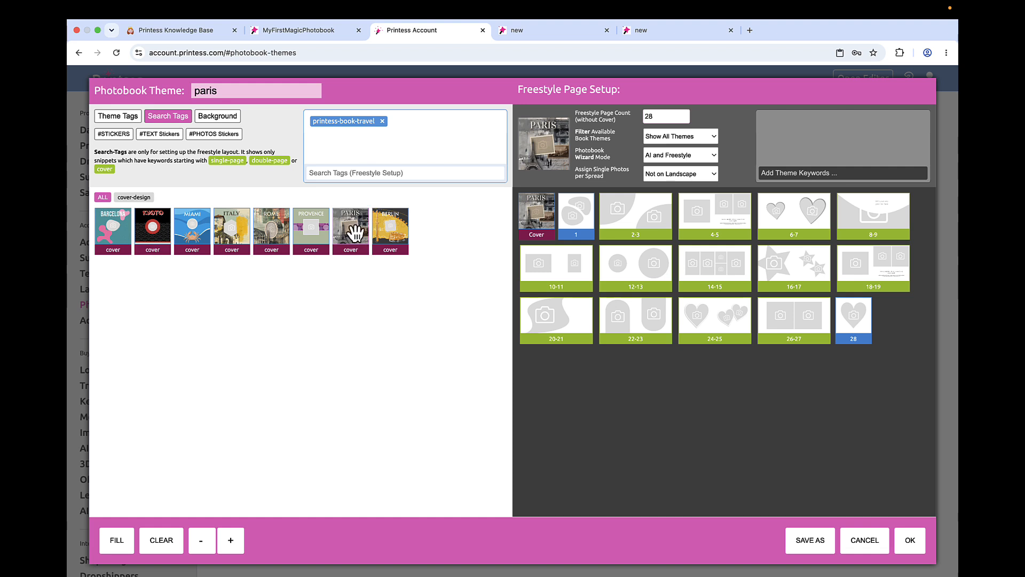
drag(355, 232, 540, 213)
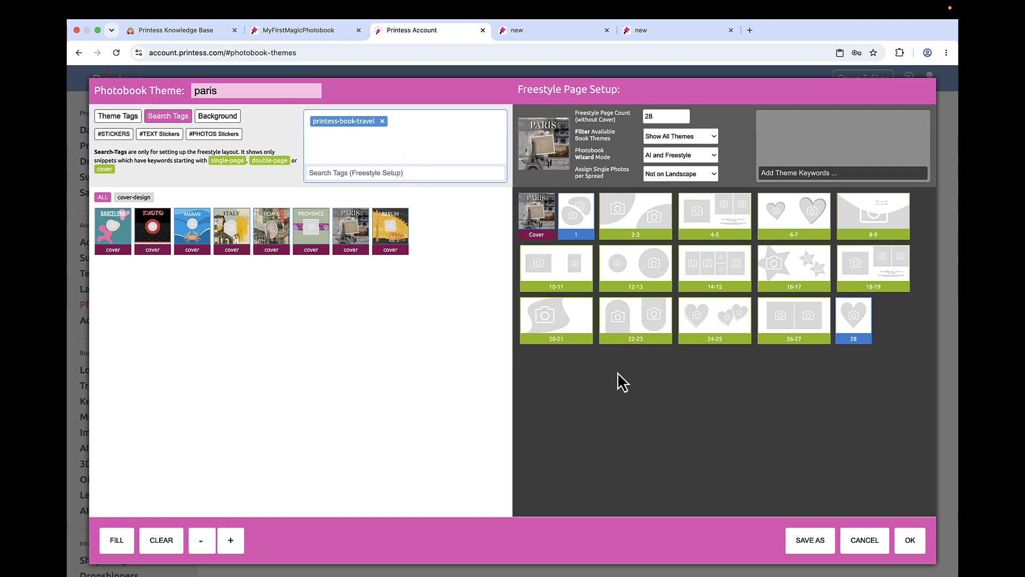
- Review the background snippets and the AI-creation theme tags of the paris theme, and save the theme
click(220, 121)
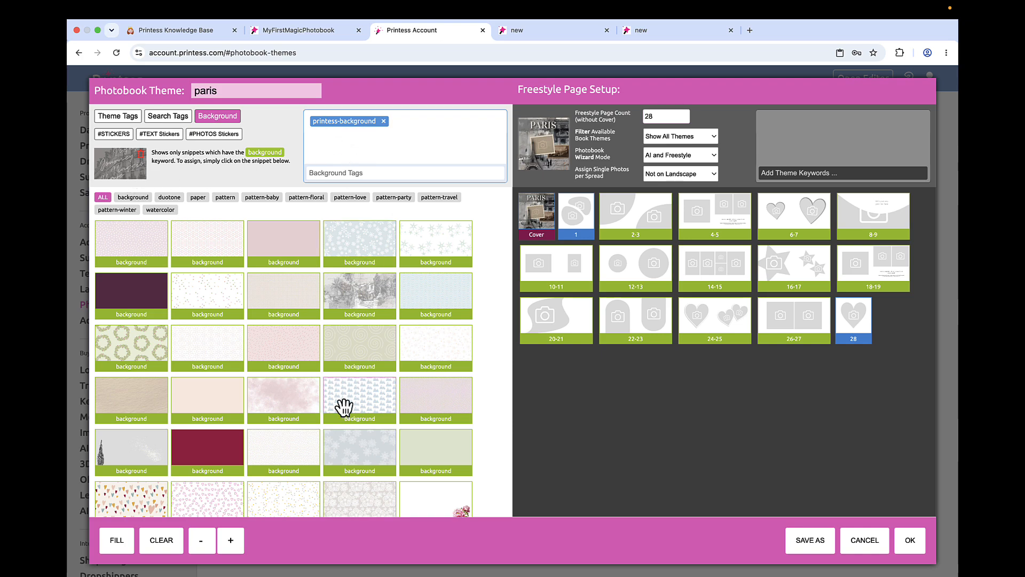
scroll(344, 408, down, 1)
scroll(344, 408, up, 1)
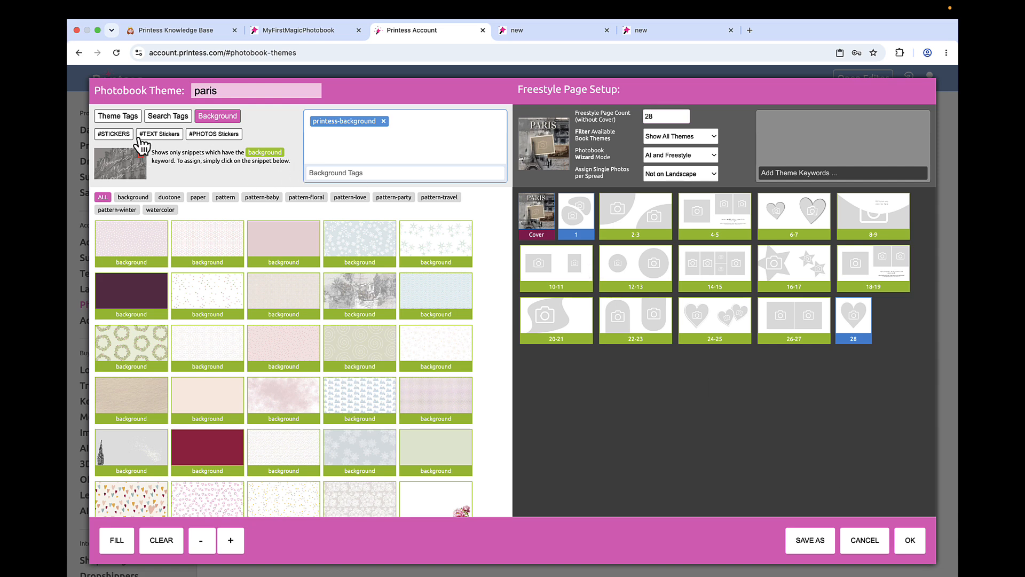
click(120, 118)
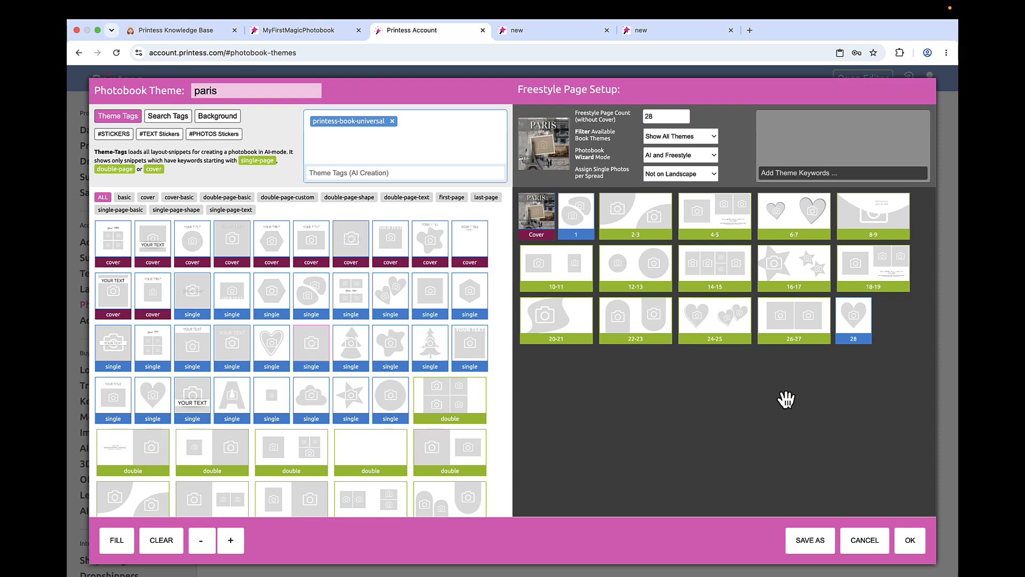
click(911, 540)
- Open the berlin photobook theme and examine its theme tags and search tags
click(266, 255)
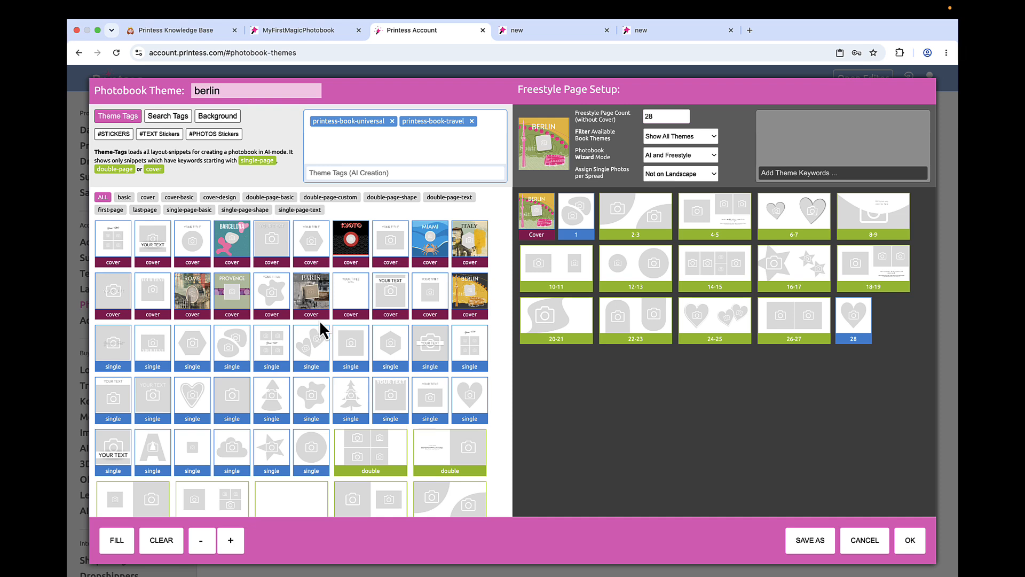
click(176, 118)
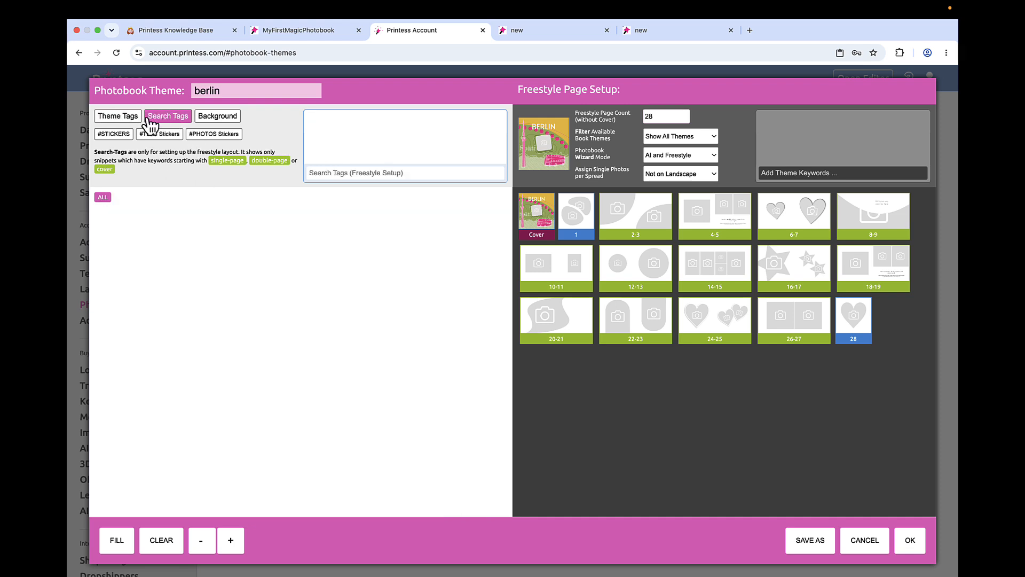
click(129, 124)
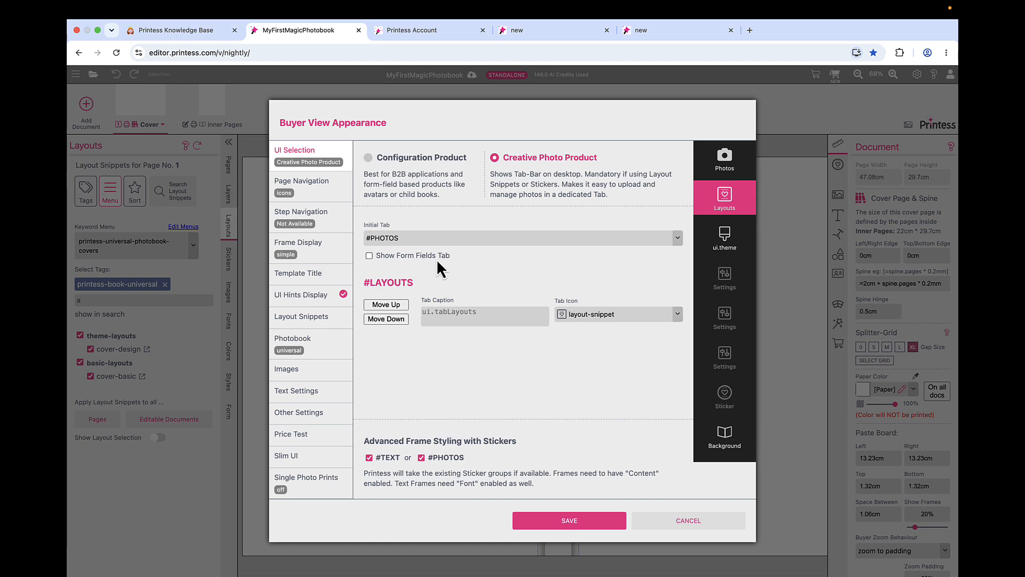
- Set the Magic Photobook Theme of the MyFirstMagicPhotobook template to paris, save it, and preview the buyer side in design-it-yourself mode
click(327, 350)
scroll(529, 372, down, 3)
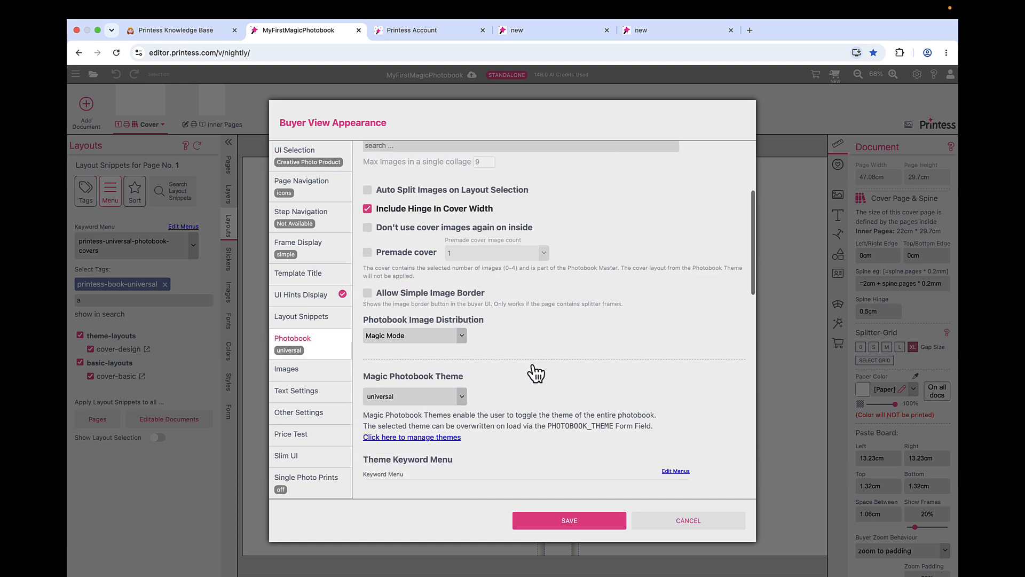
scroll(534, 369, down, 4)
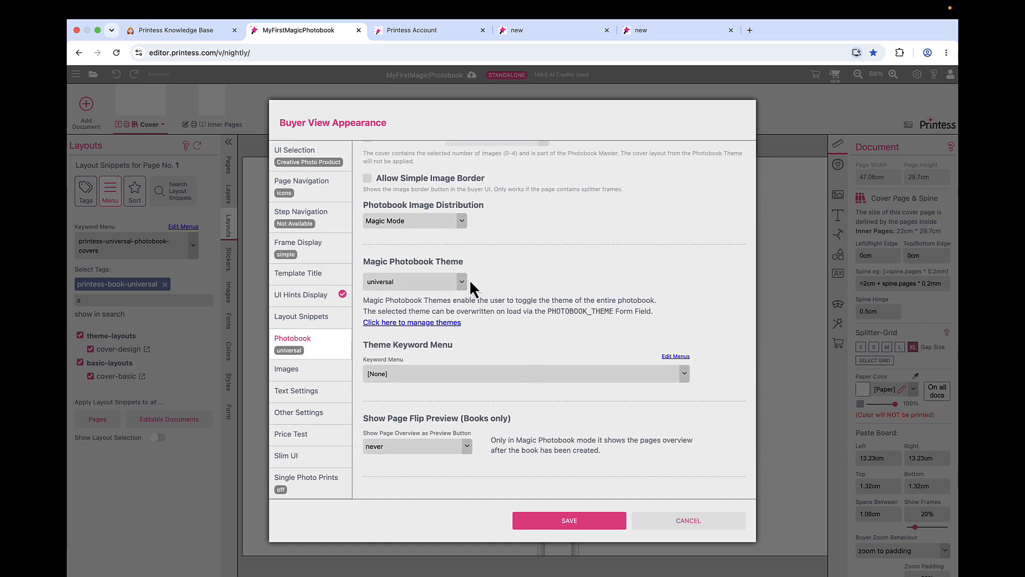
click(462, 282)
click(433, 317)
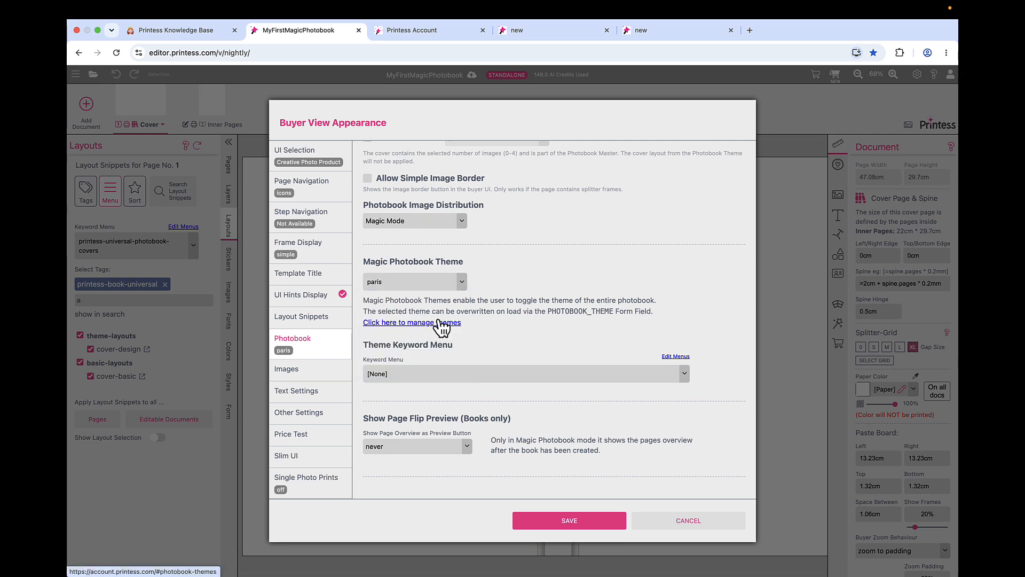
click(577, 521)
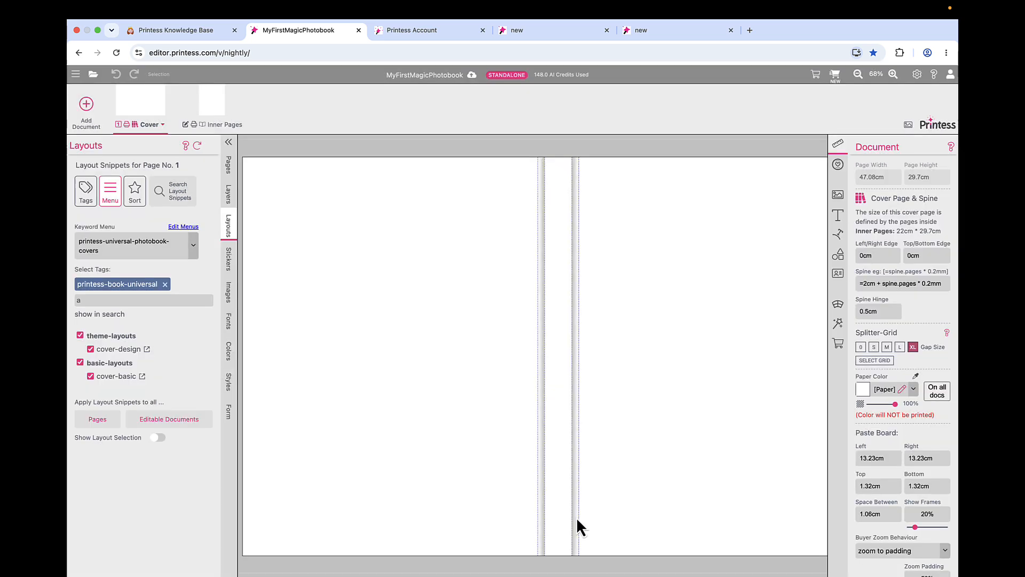
click(836, 75)
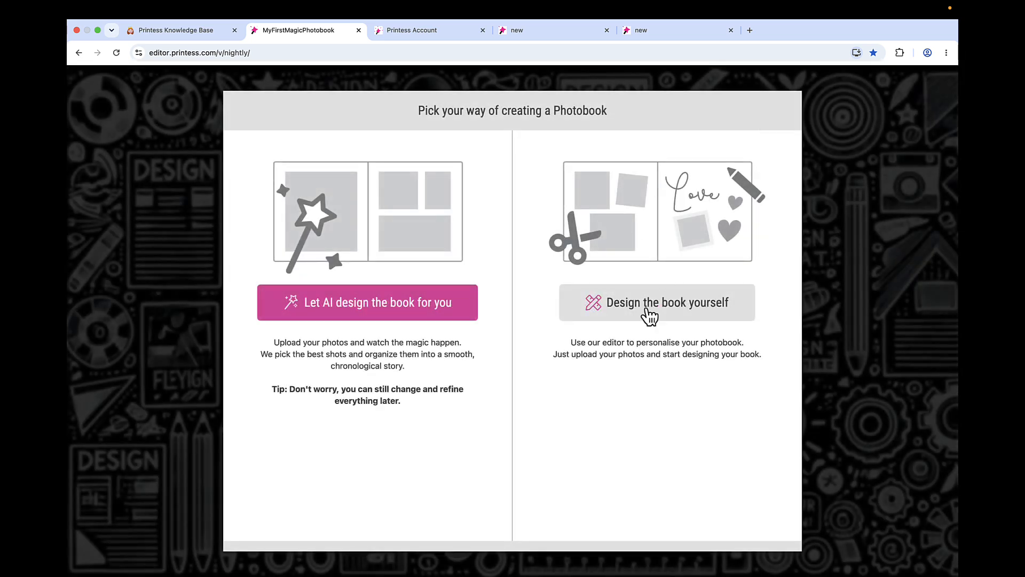
click(649, 312)
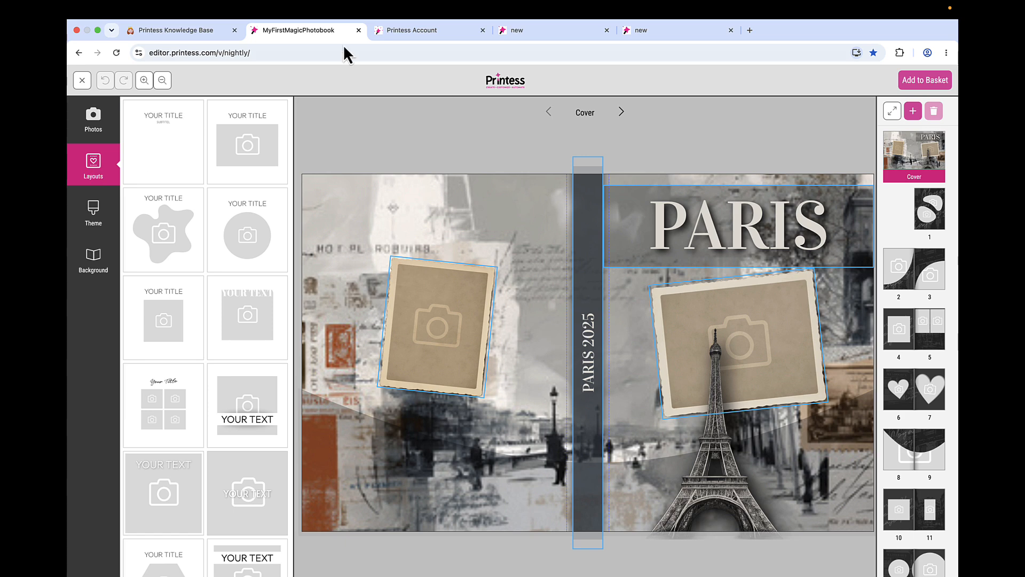
- Switch to the Printess Account and compare the berlin theme's tags with the theme tags and search tags of the paris theme
click(424, 32)
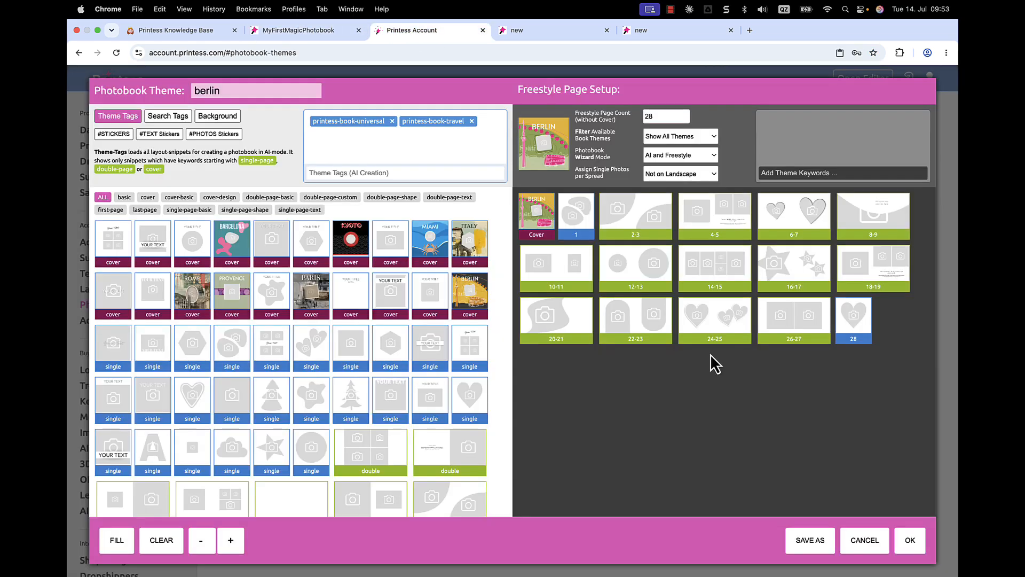
click(910, 541)
click(350, 281)
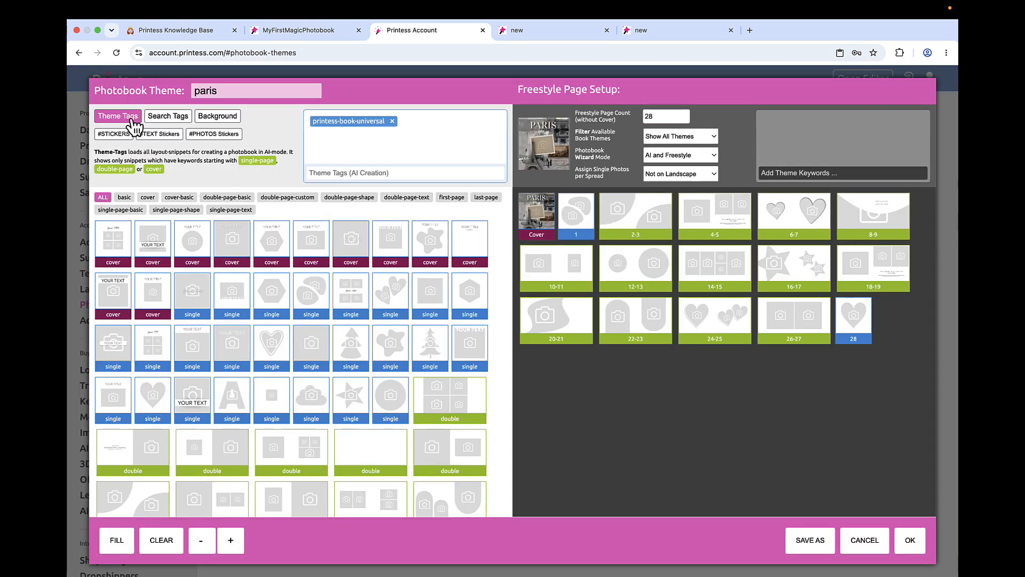
click(176, 120)
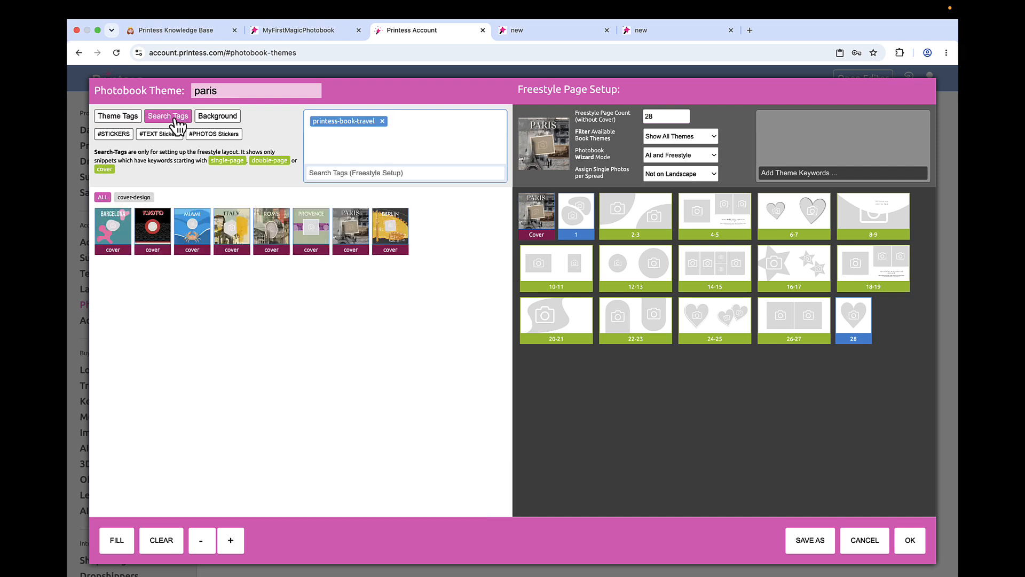
- Return to the MyFirstMagicPhotobook template, leave the buyer preview, set the Magic Photobook Theme to berlin and save it
click(308, 32)
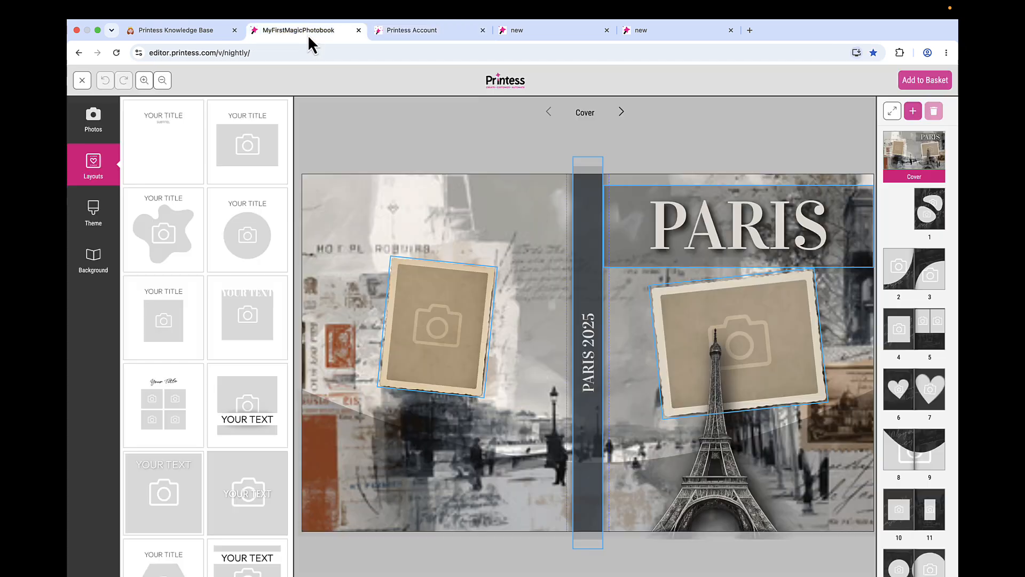
click(82, 80)
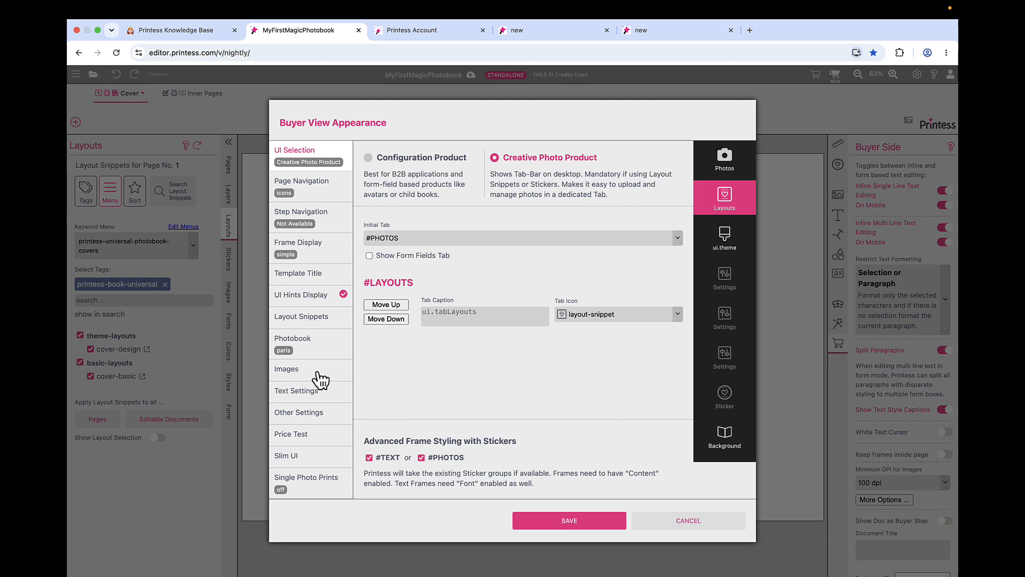
click(317, 347)
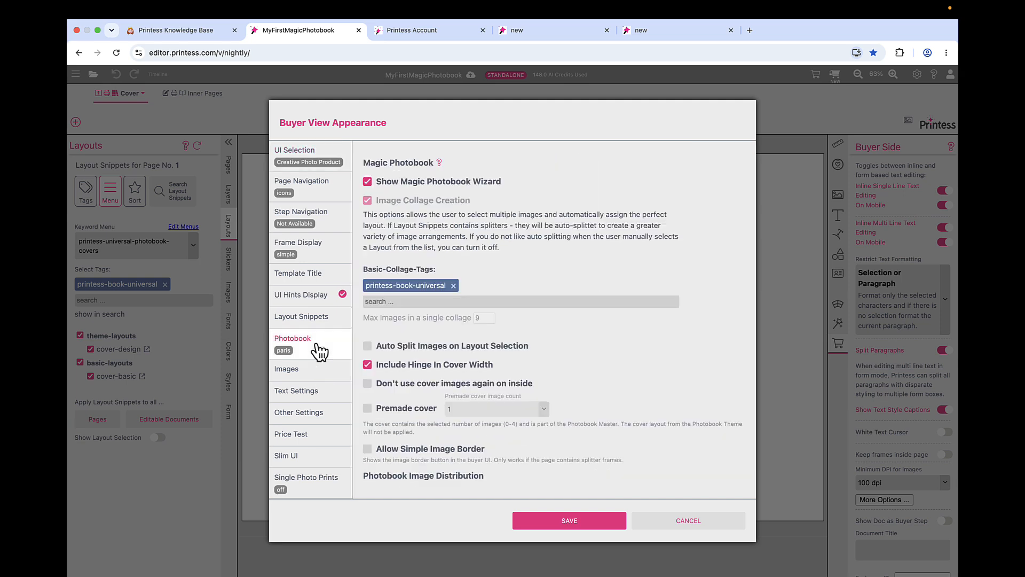
scroll(509, 378, down, 5)
click(458, 335)
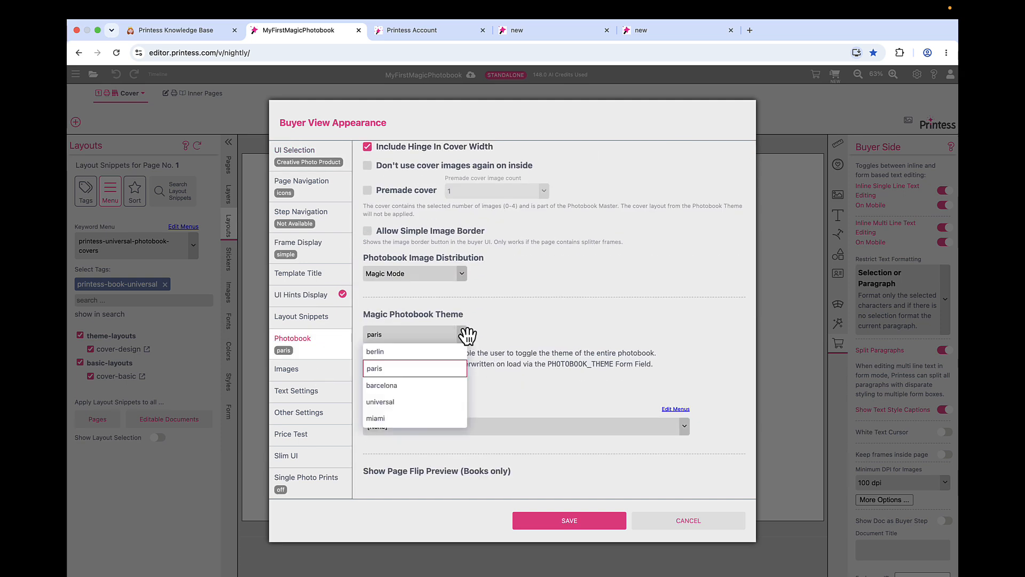
click(451, 351)
click(562, 528)
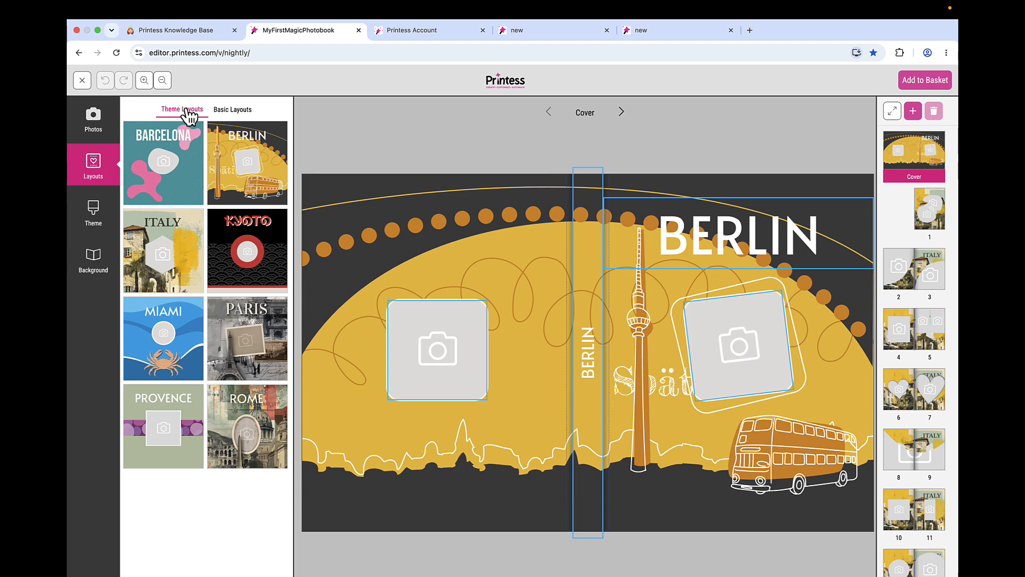
- Reopen the berlin theme in the Printess Account and examine which theme tags supply its cover layouts
click(434, 38)
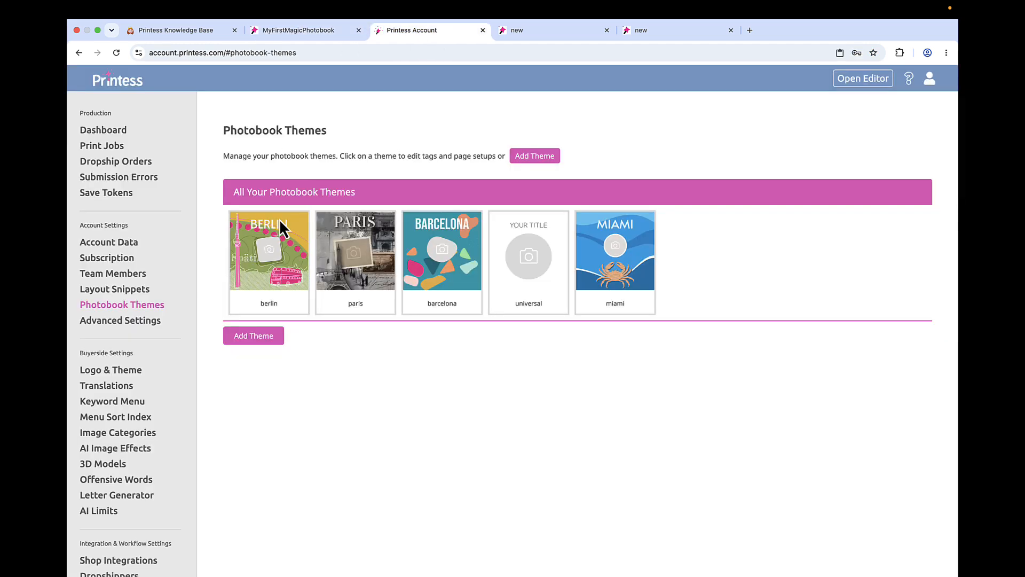
click(270, 256)
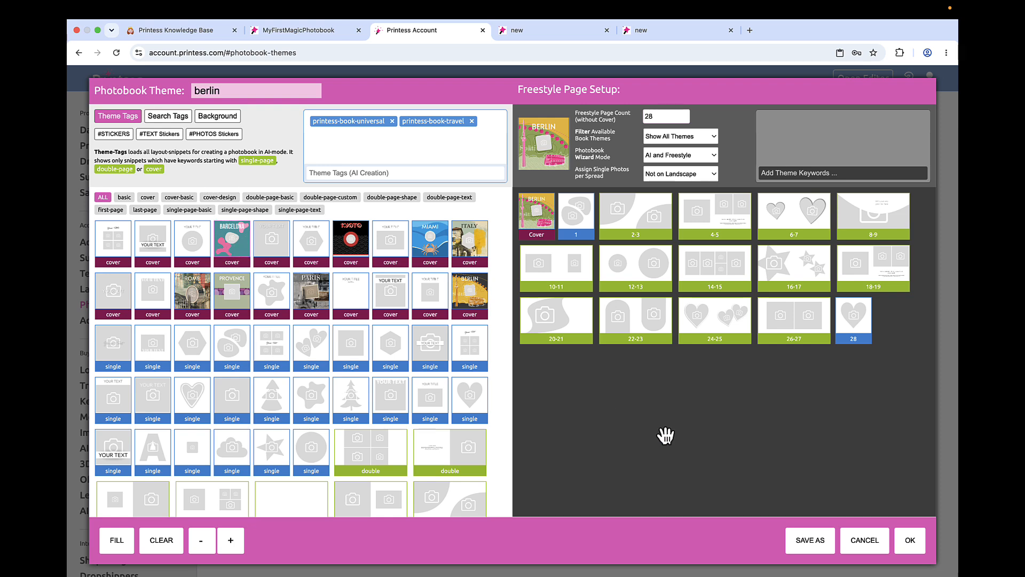
click(912, 541)
- Return to the template, leave the buyer preview and examine the photobook theme and theme keyword menu settings in the Buyer View Appearance
click(296, 34)
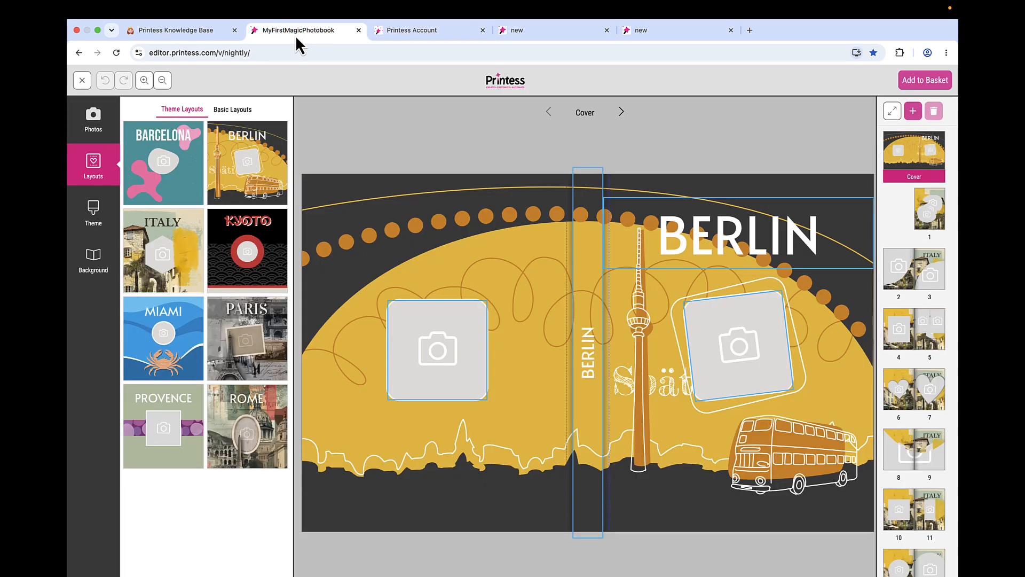
click(83, 80)
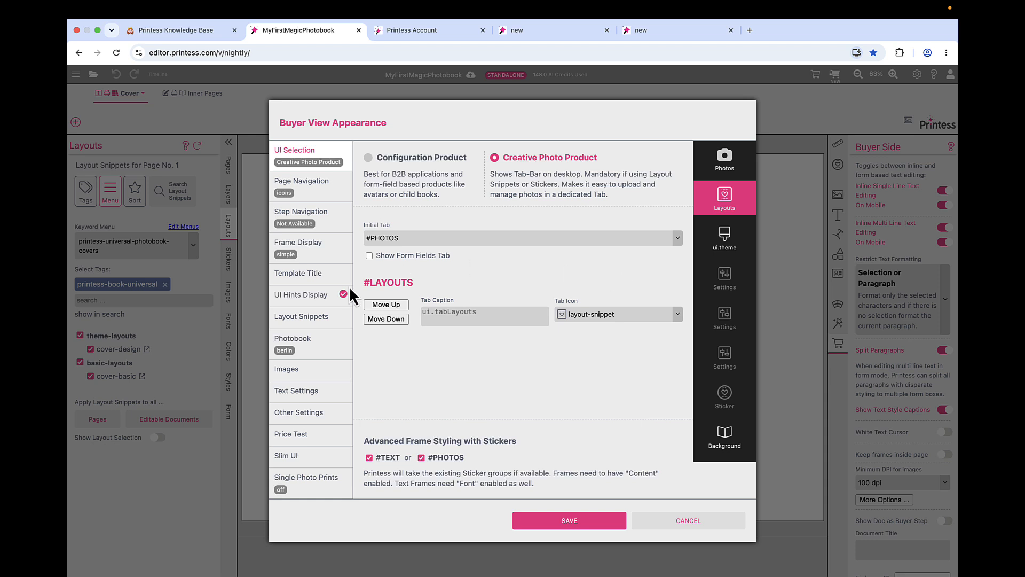
click(320, 350)
scroll(435, 398, down, 3)
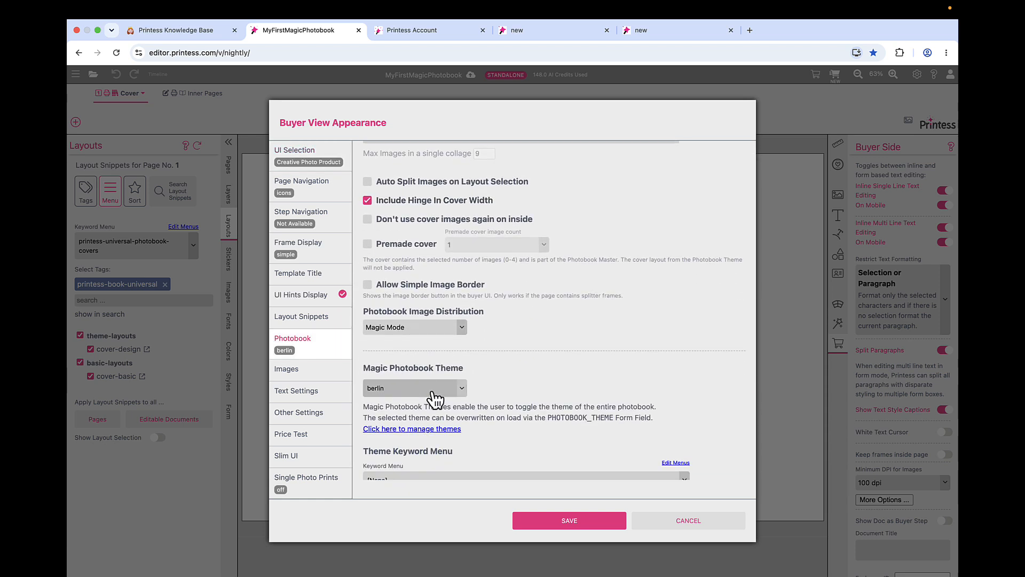
scroll(498, 374, down, 2)
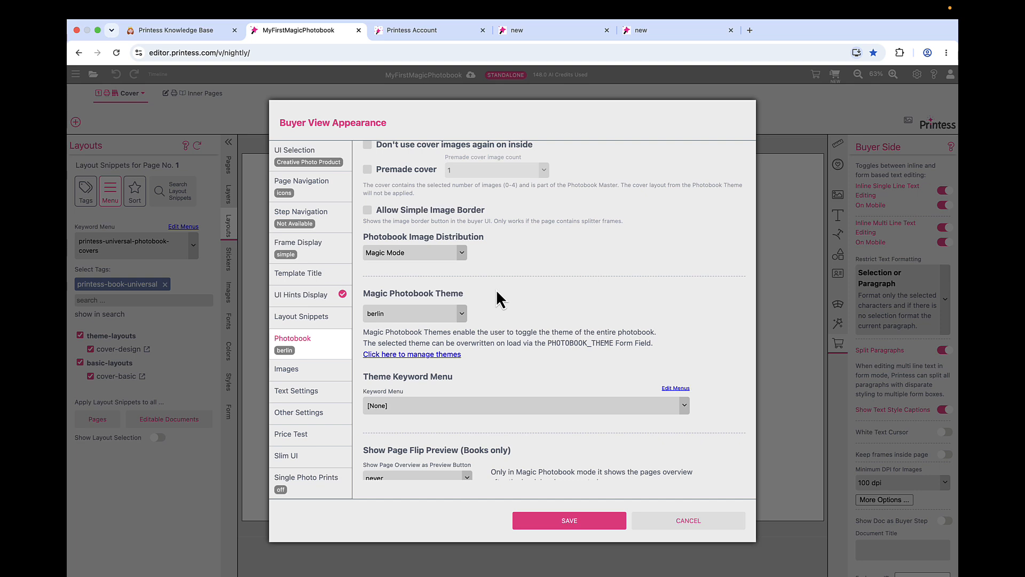
click(671, 527)
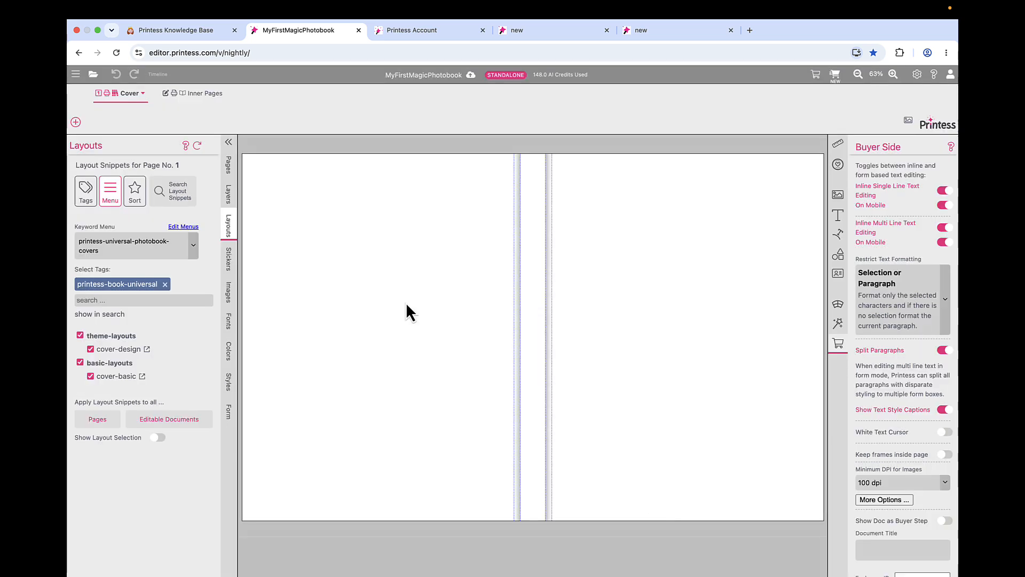
- Examine the layout menu of the Inner Pages document and the categories, topics and keywords of the account's universal-photobook keyword menu
click(201, 97)
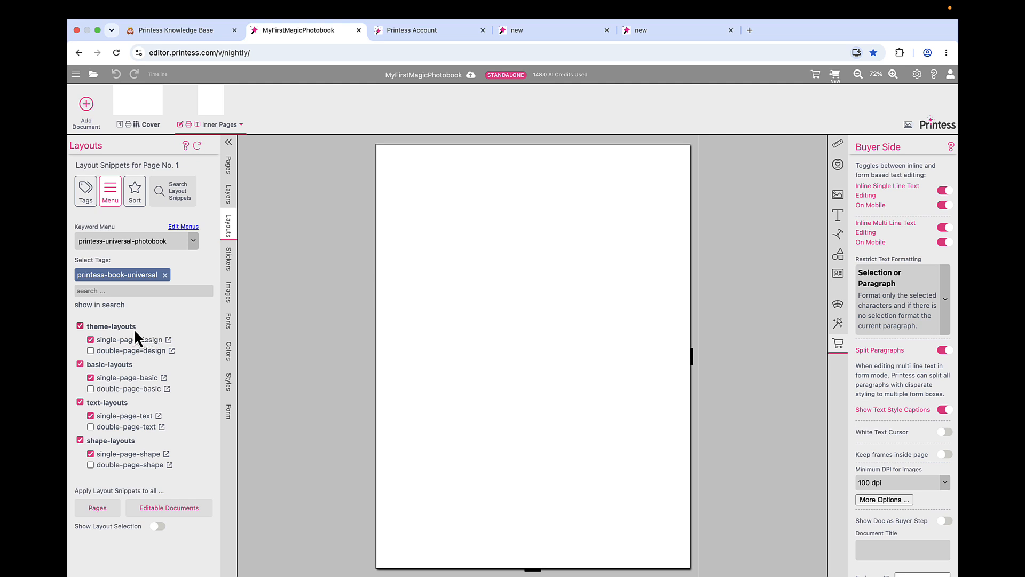
click(451, 32)
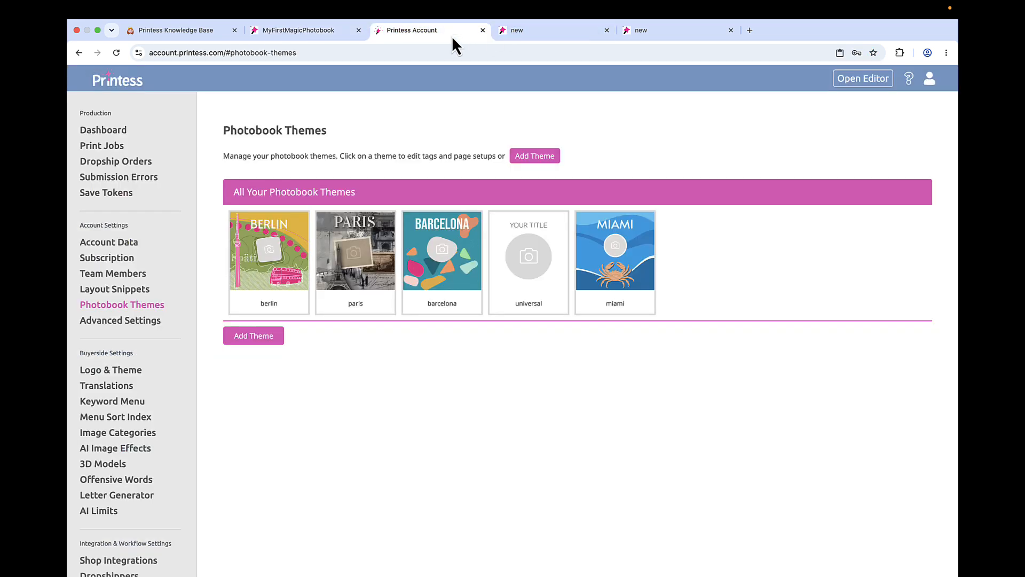
click(128, 403)
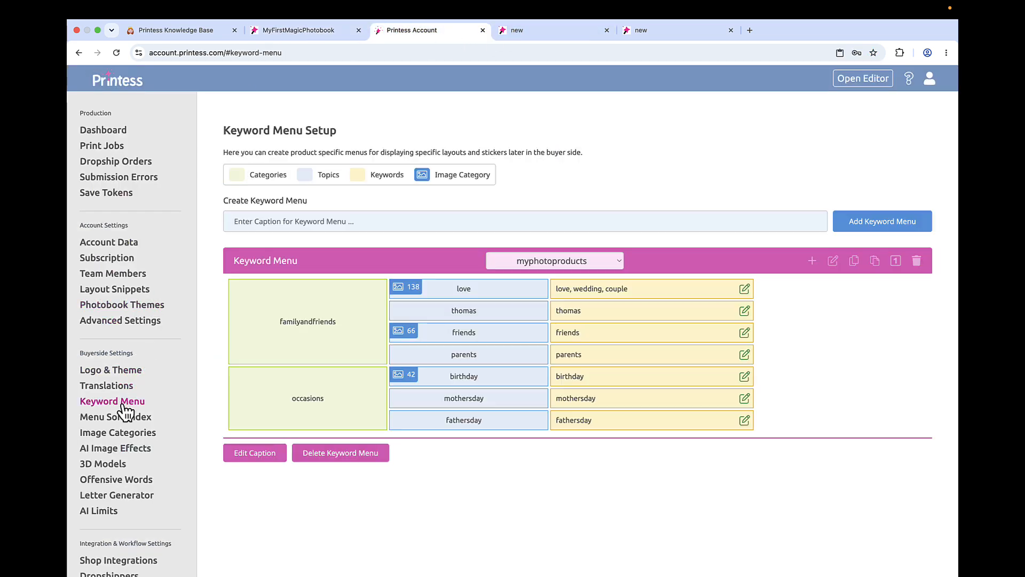
click(536, 262)
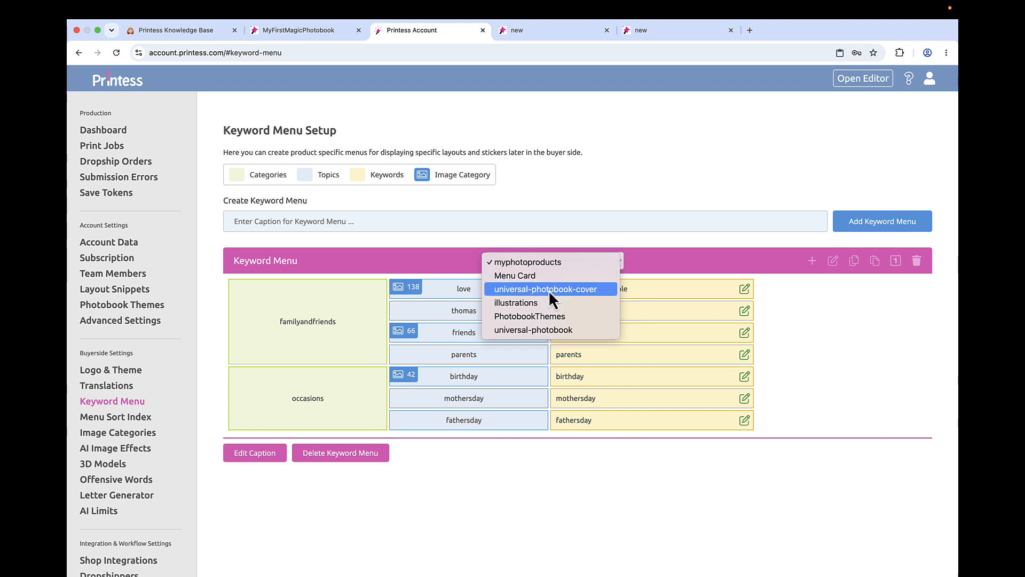
click(563, 332)
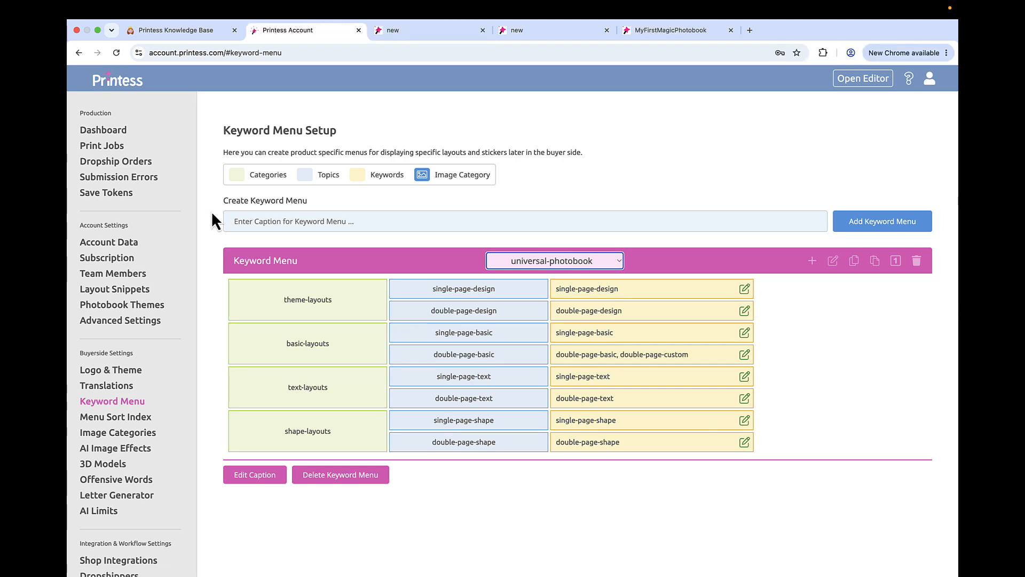
- Add a photobook theme named newborn in the Printess Account
click(134, 308)
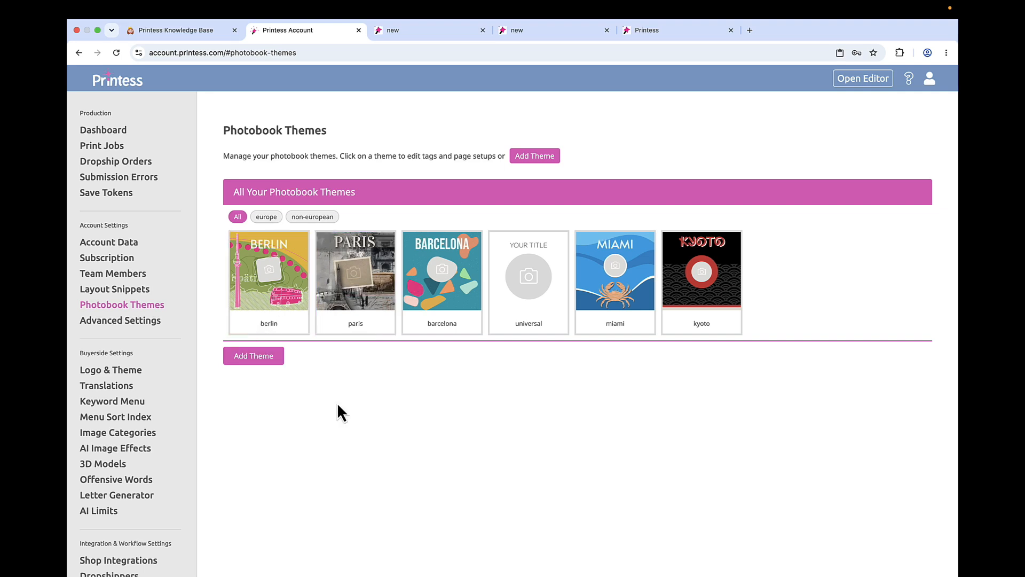
click(258, 359)
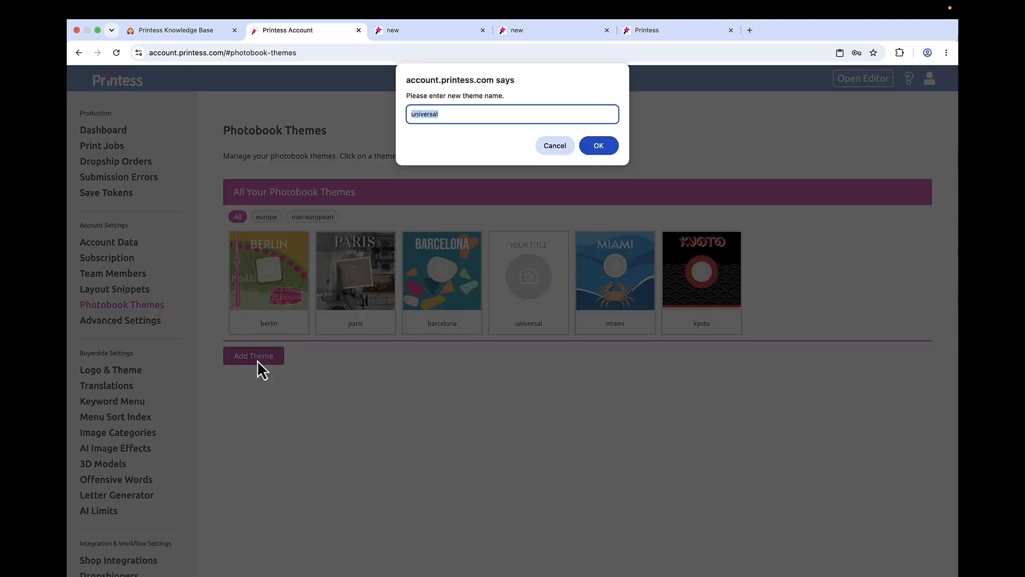
text(newborn)
click(601, 147)
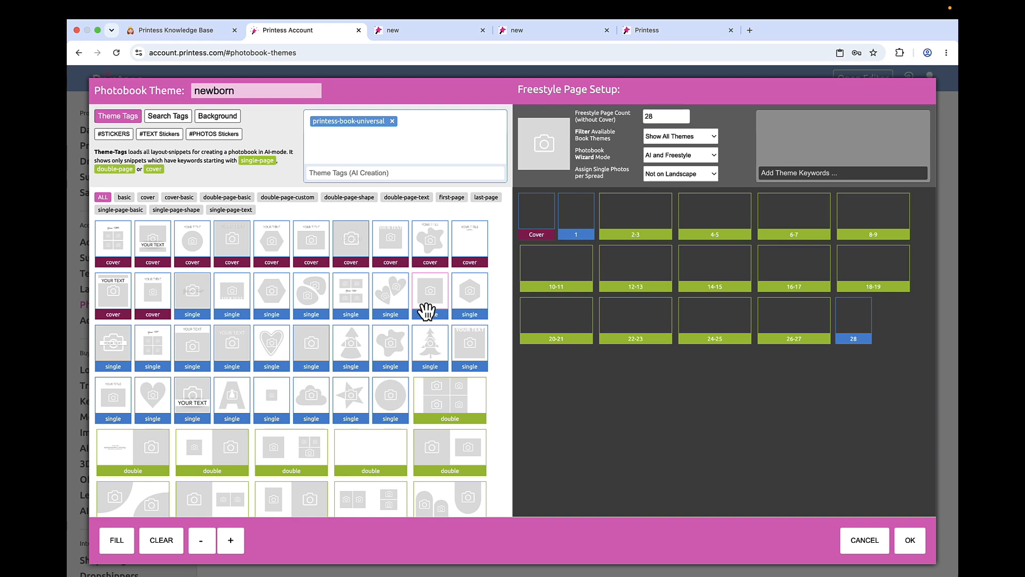
- Replace the newborn theme's printess-book-universal theme tag with printess-book-baby-theme
click(392, 122)
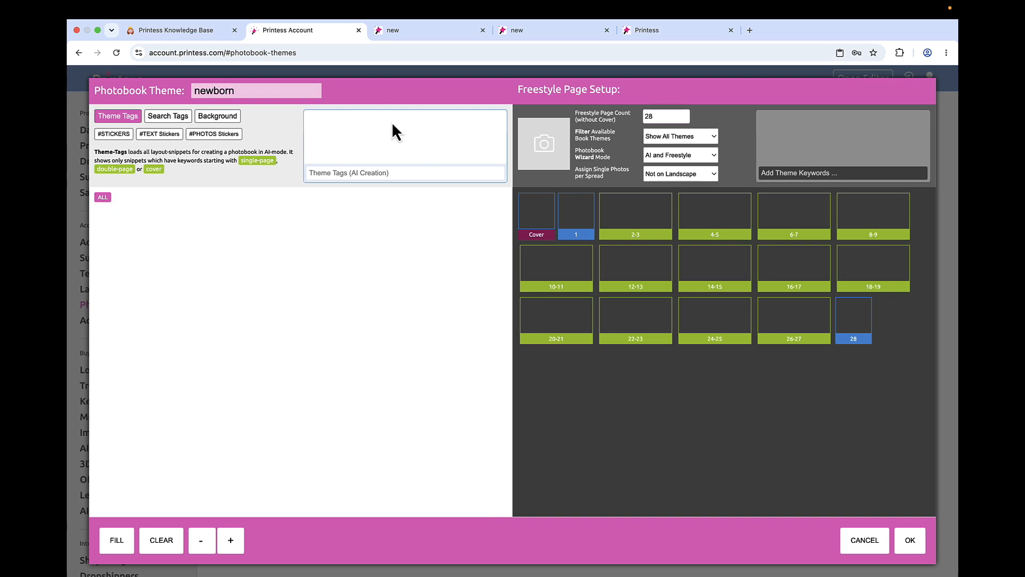
click(361, 174)
text(baby)
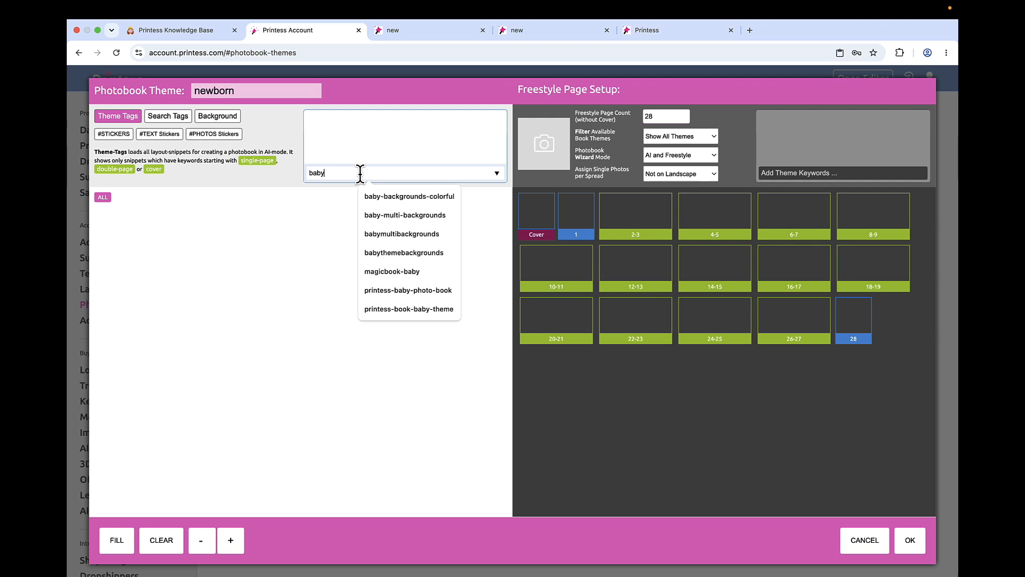
click(370, 309)
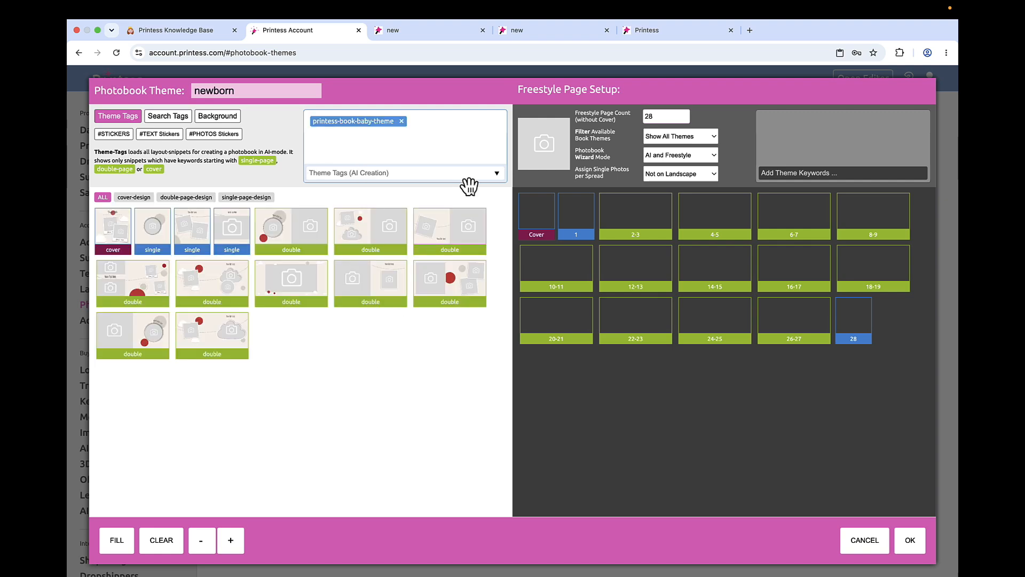
- Switch to the Printess editor and create a new template from the MagicBook Baby Theme example in the Magic Photobook section
click(535, 36)
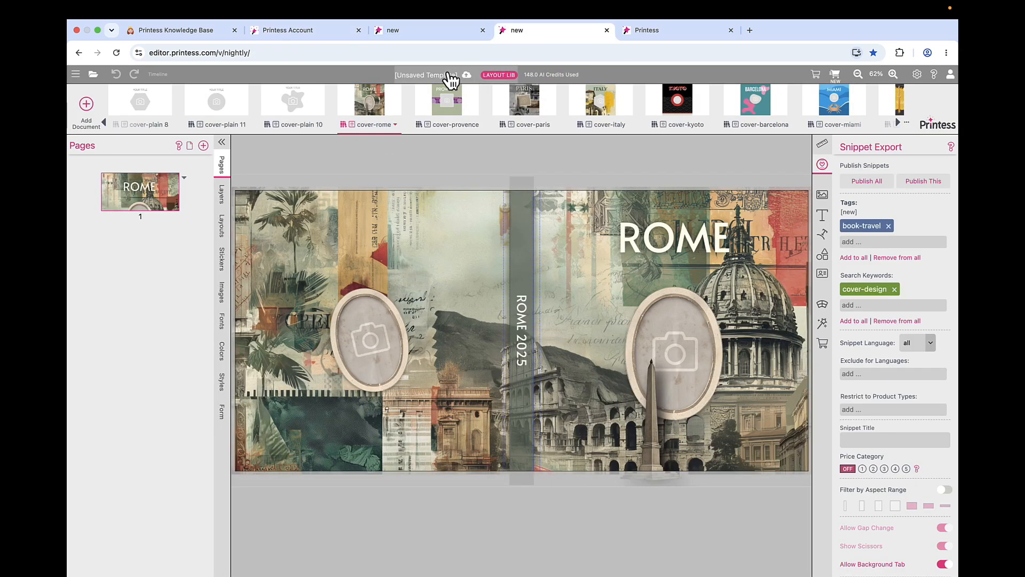
click(443, 76)
click(451, 77)
scroll(348, 396, down, 15)
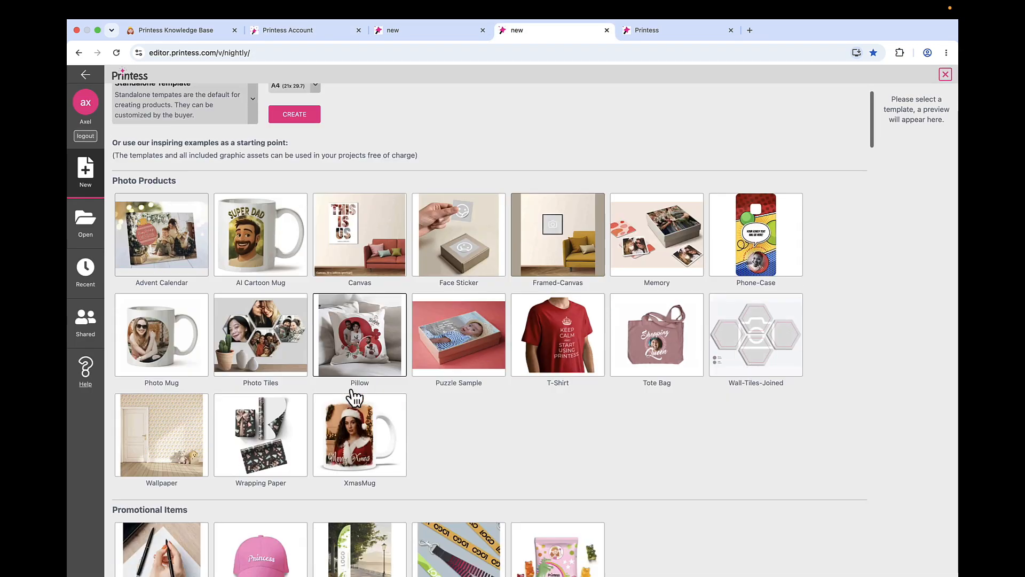
scroll(355, 398, down, 2)
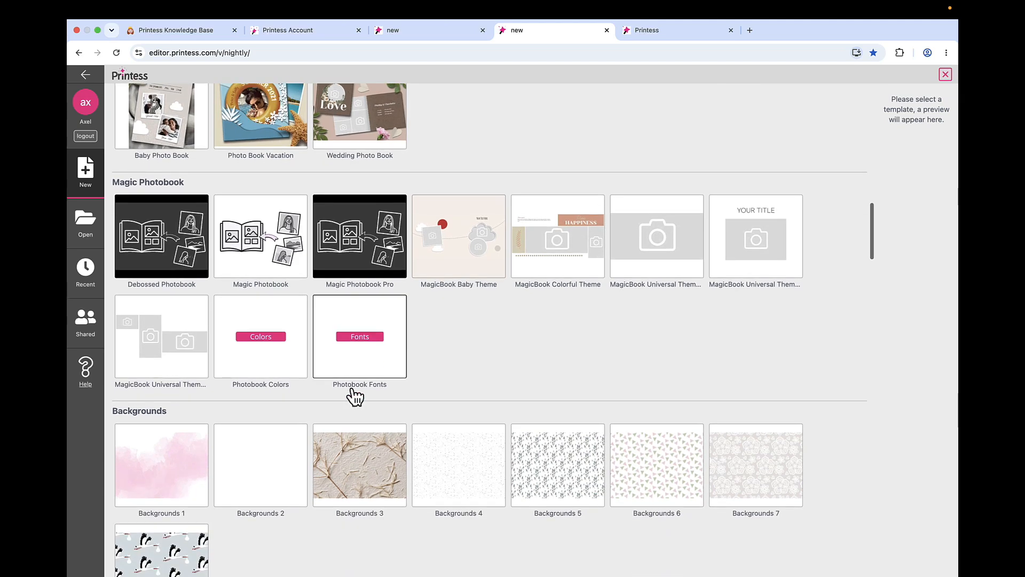
click(470, 245)
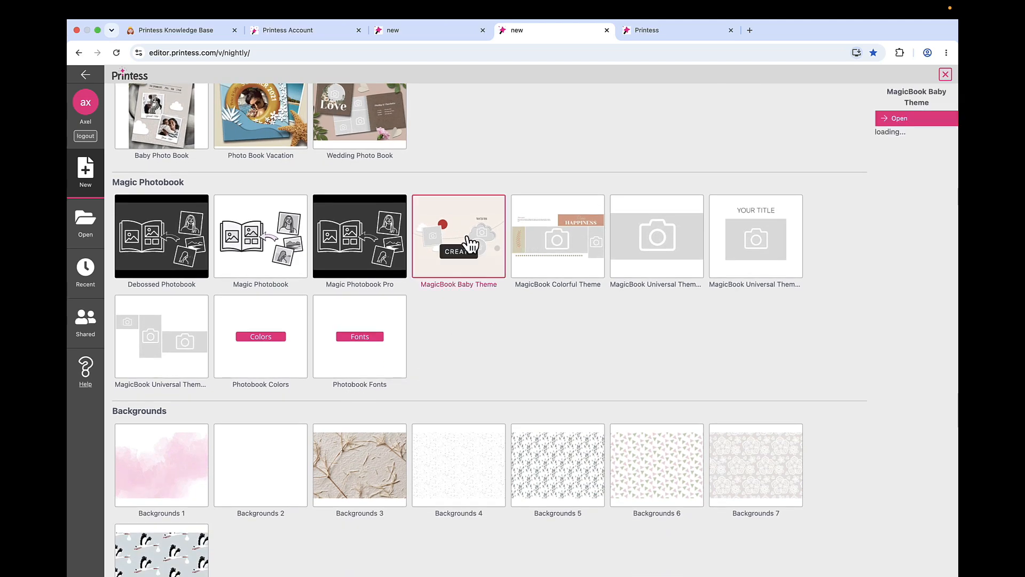
click(464, 253)
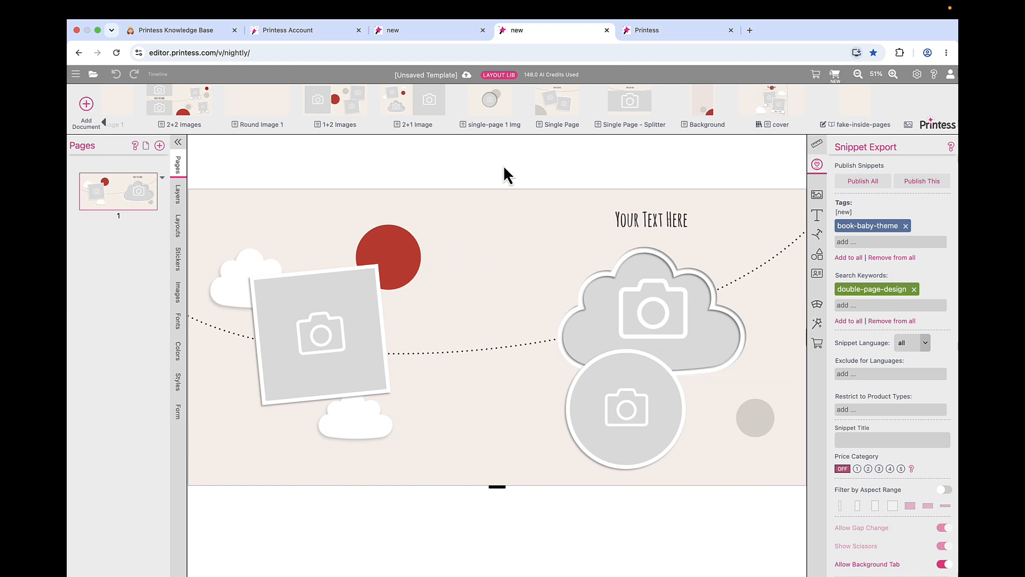
- Examine the layouts, tags and search keywords of the 2+1 Image, cover, Background and 1+2 Images documents
click(415, 107)
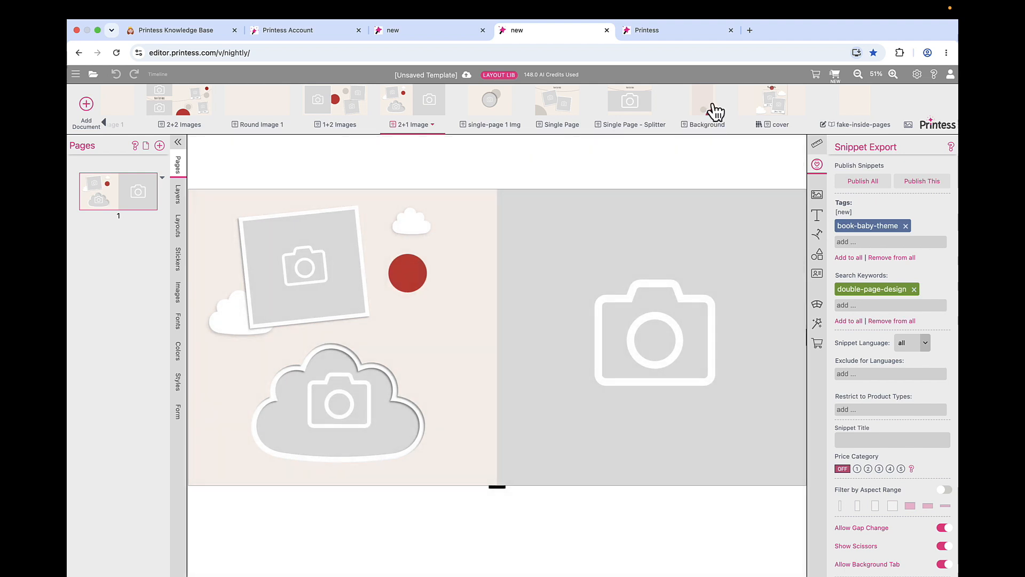
click(779, 109)
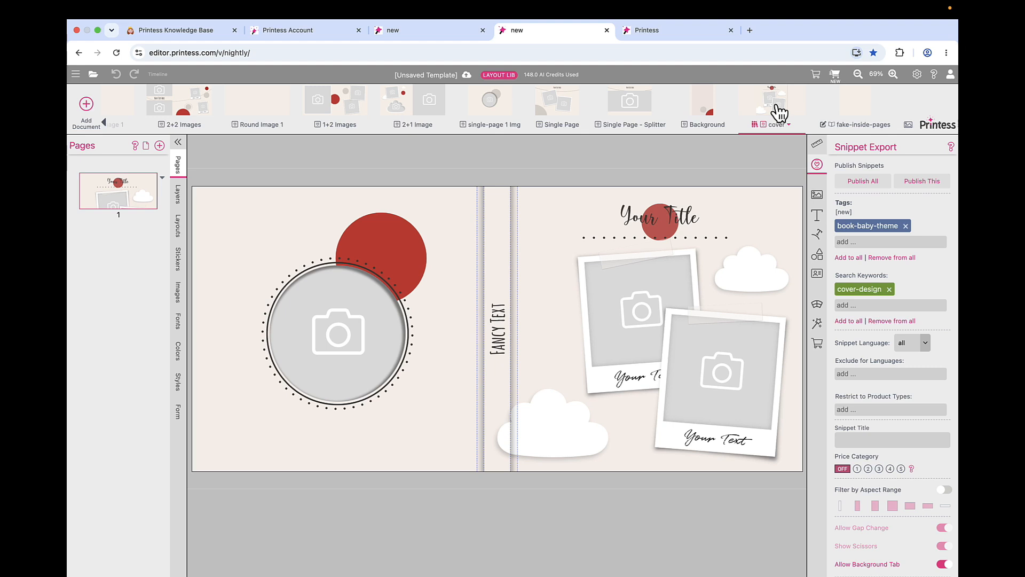
click(703, 111)
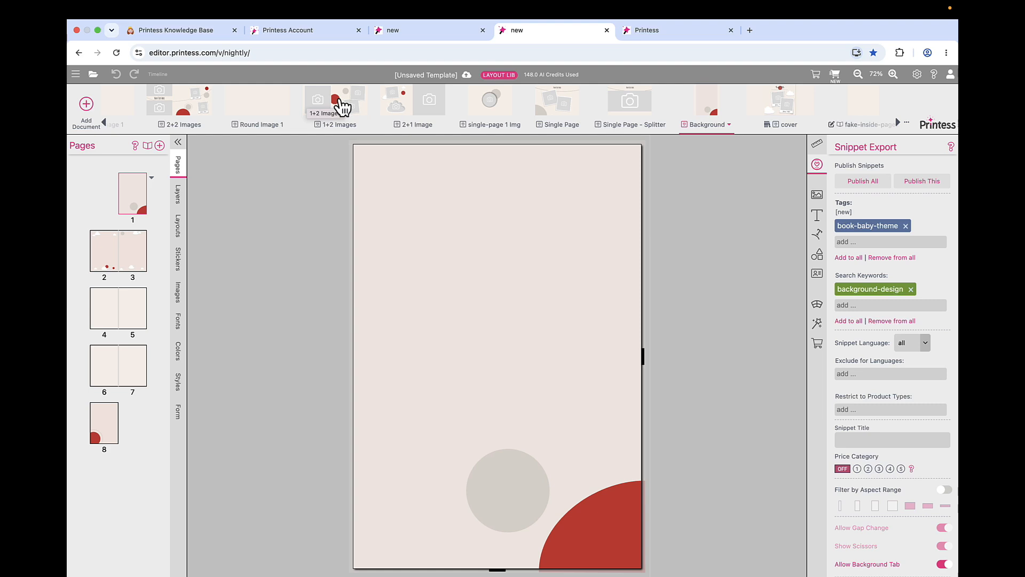
click(342, 106)
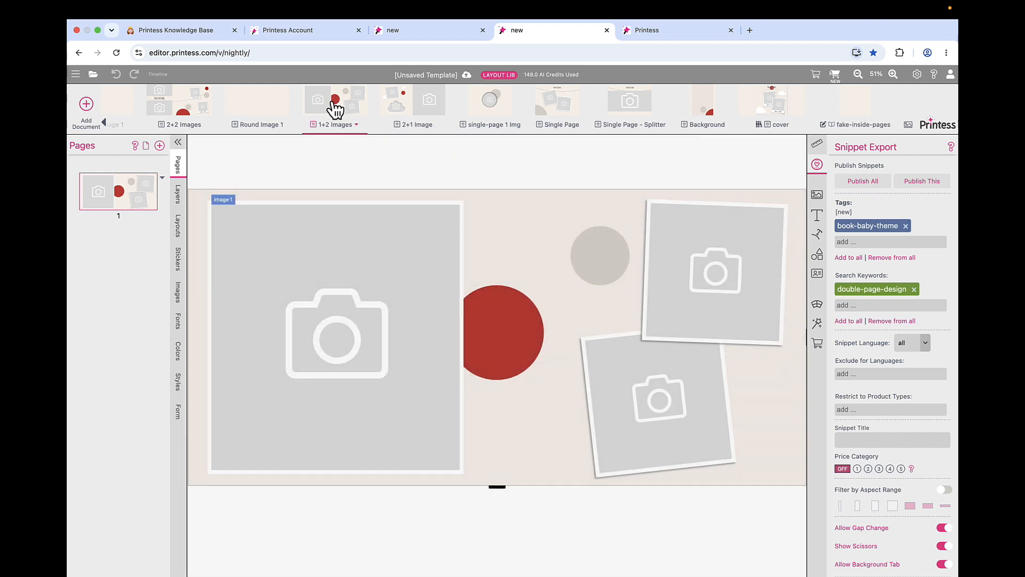
- Look through the background designs on all pages of the Background document, ending on page 1
click(707, 106)
click(126, 252)
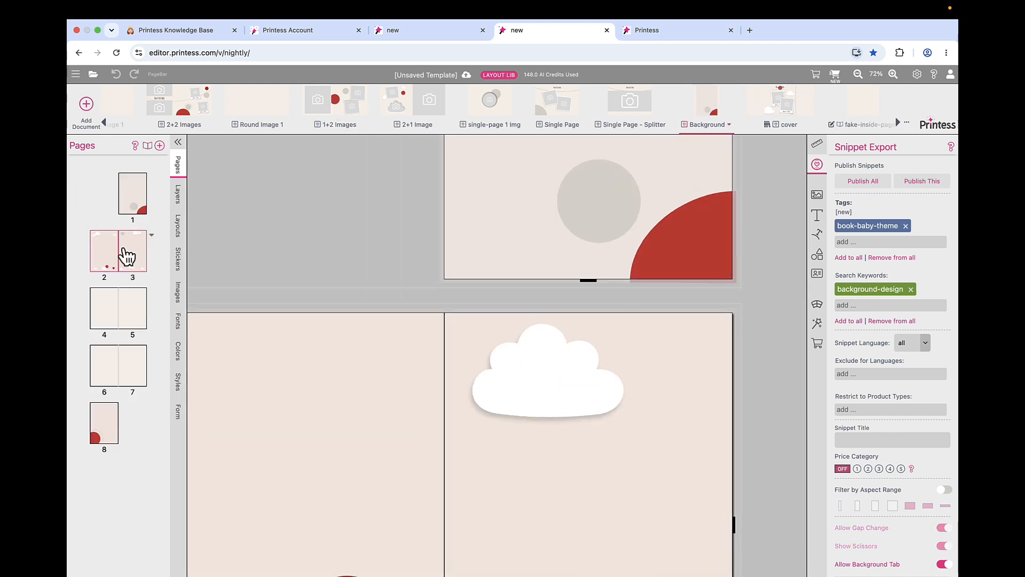
click(131, 308)
click(131, 376)
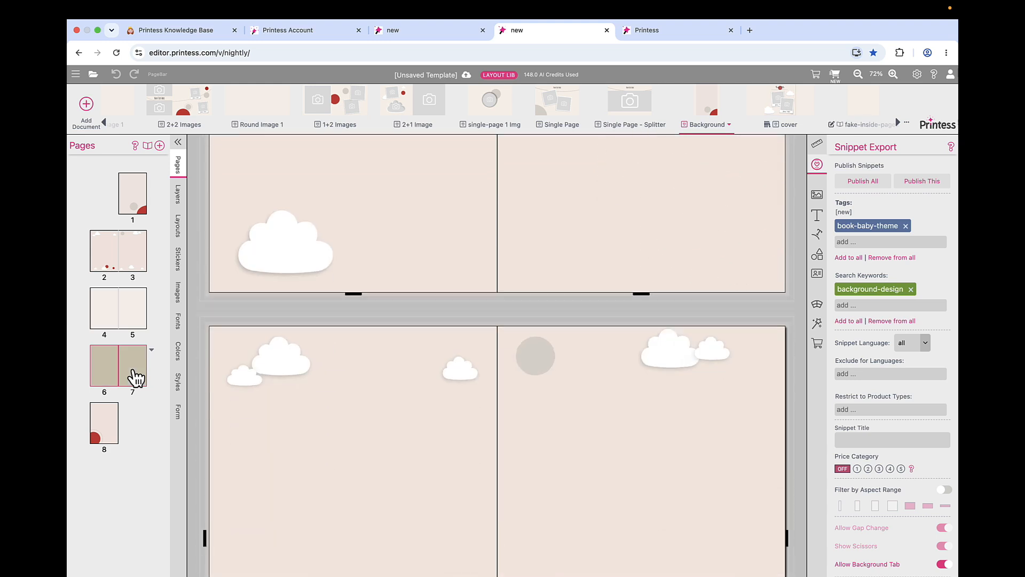
click(105, 429)
click(133, 203)
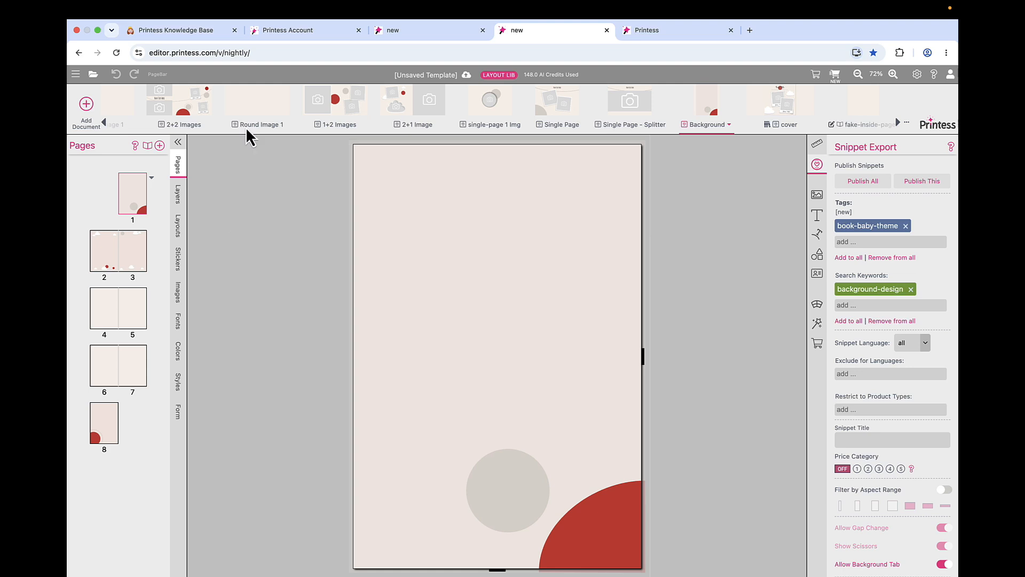
- Test [None] as the paper color of the 2+1 Image document and set it to baby-01
click(260, 111)
click(344, 104)
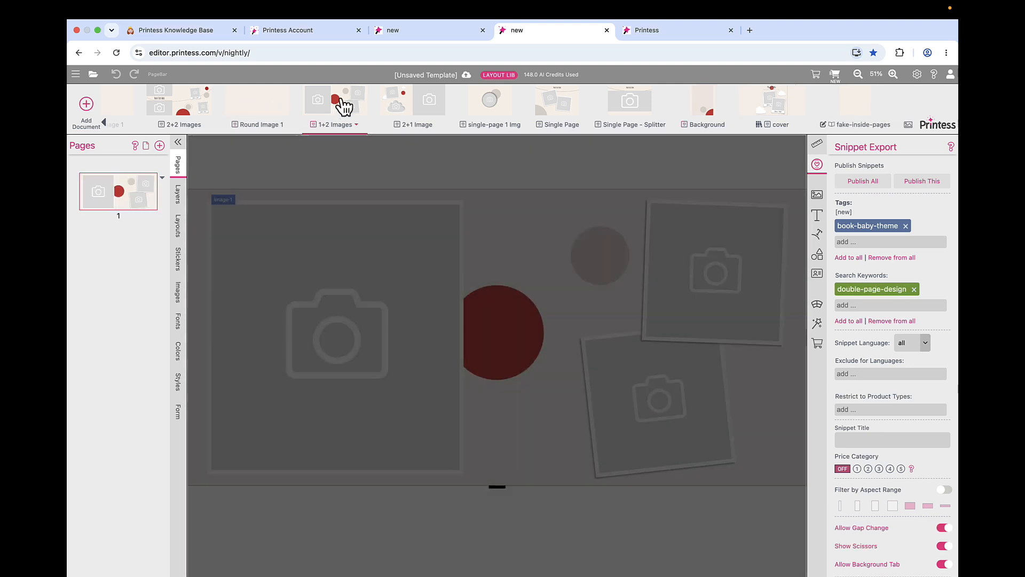
click(420, 111)
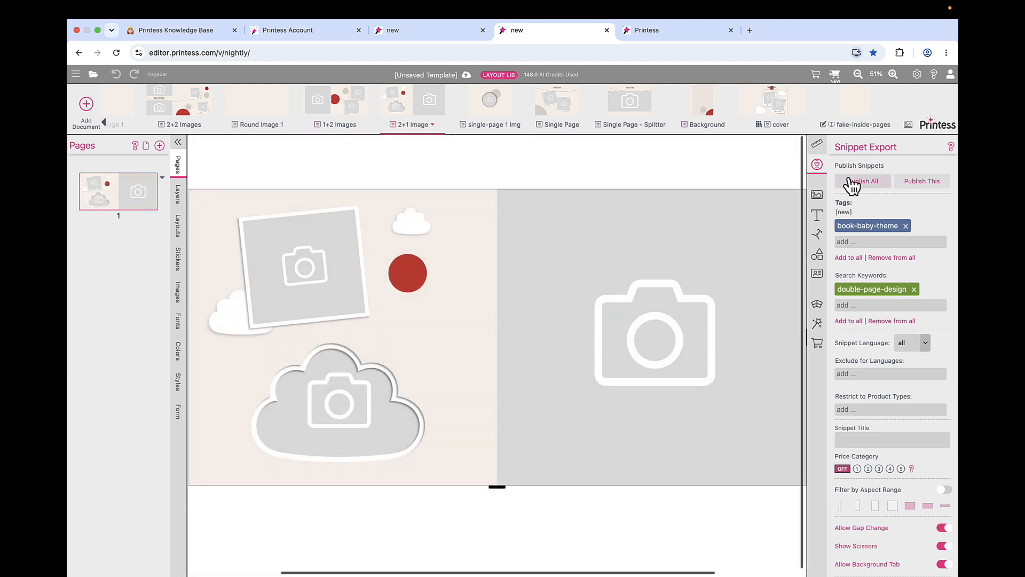
click(817, 145)
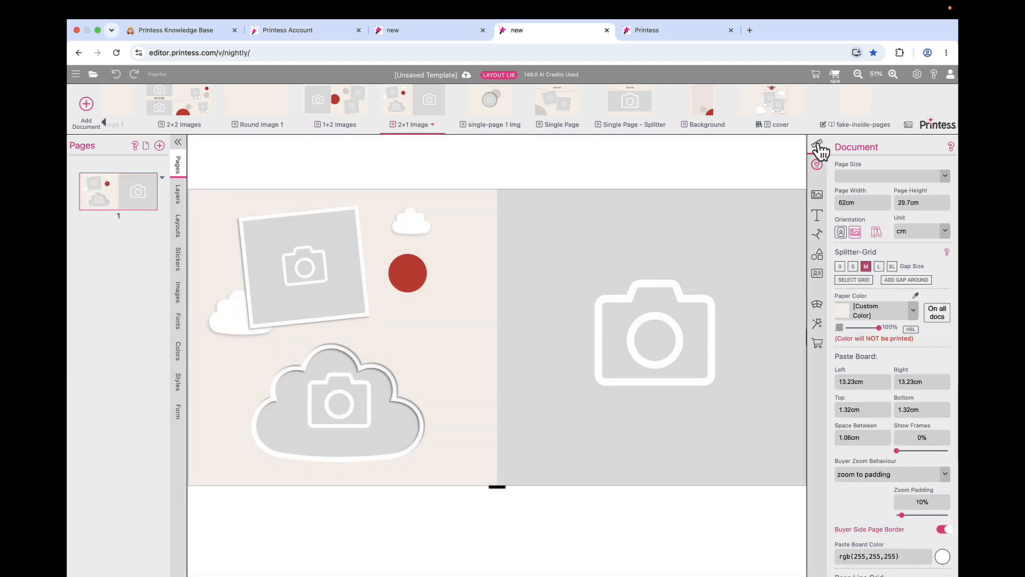
click(914, 313)
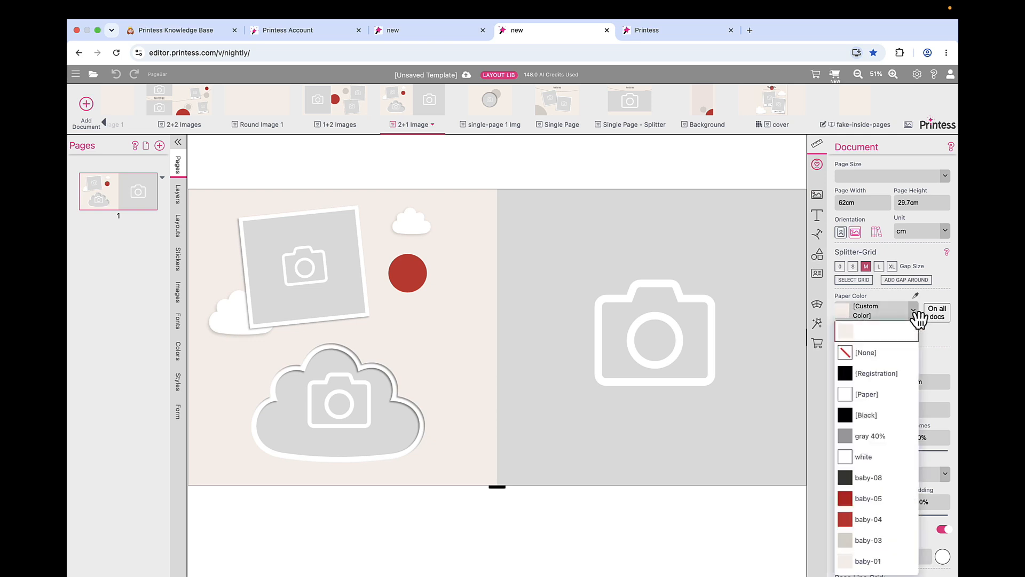
click(887, 354)
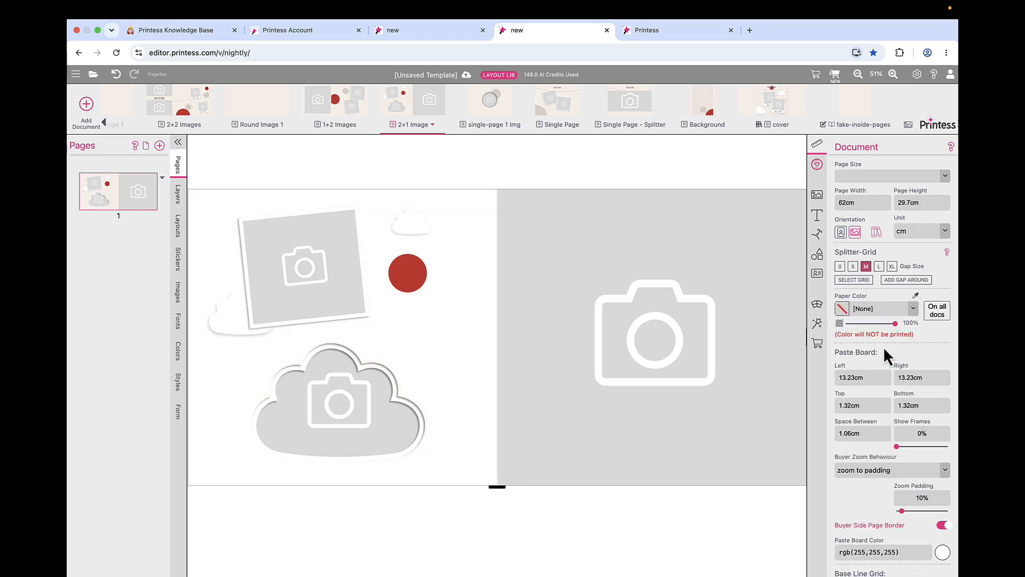
click(914, 310)
click(870, 451)
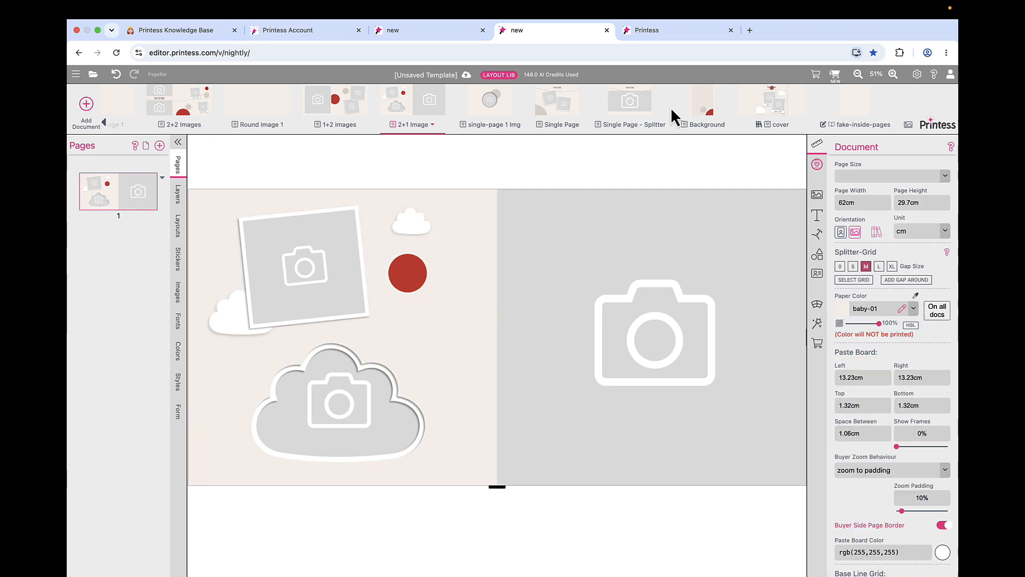
- Examine page 1 of the Background document and the individual shapes that make up its background layer
click(705, 107)
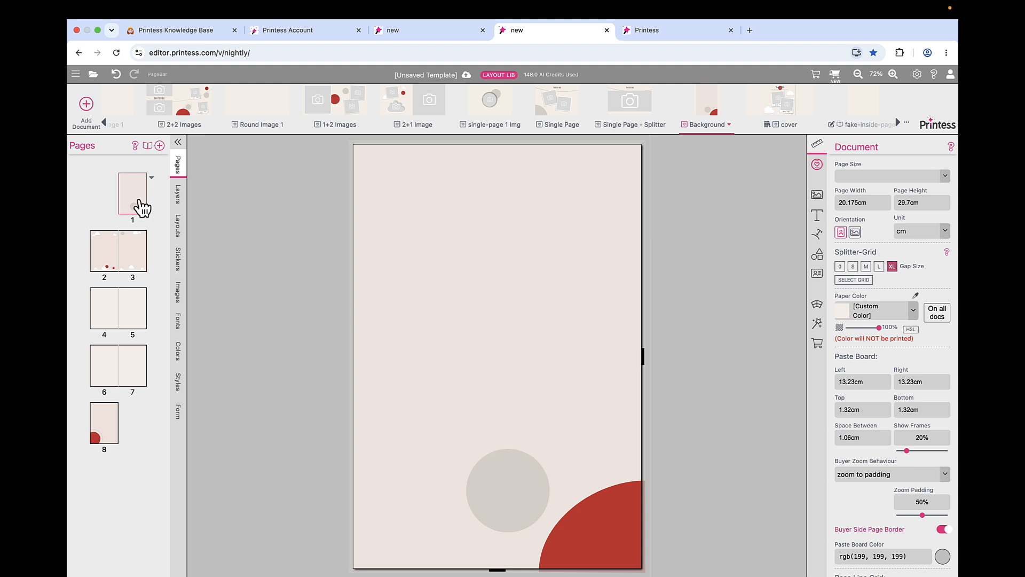
click(474, 182)
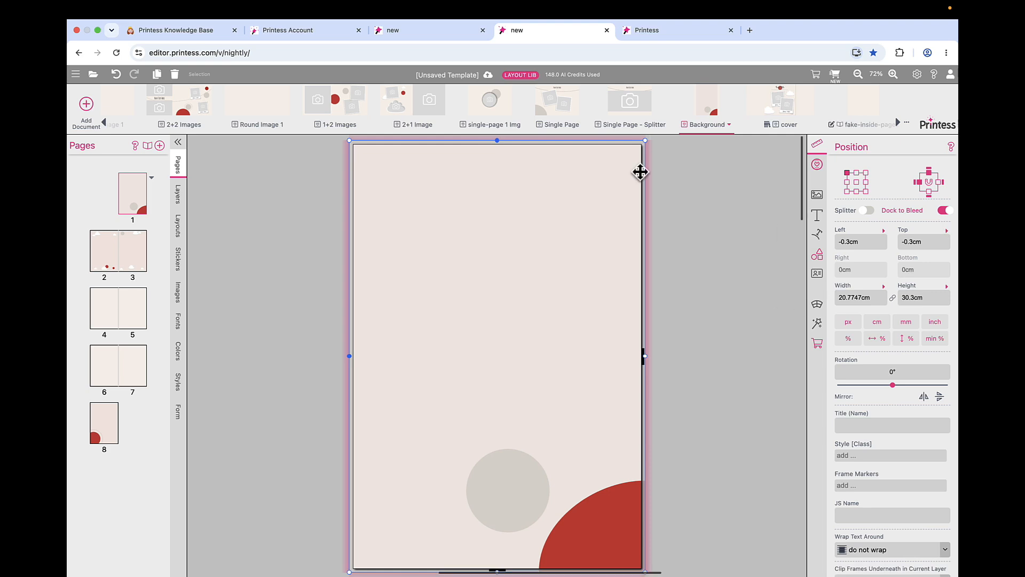
click(183, 196)
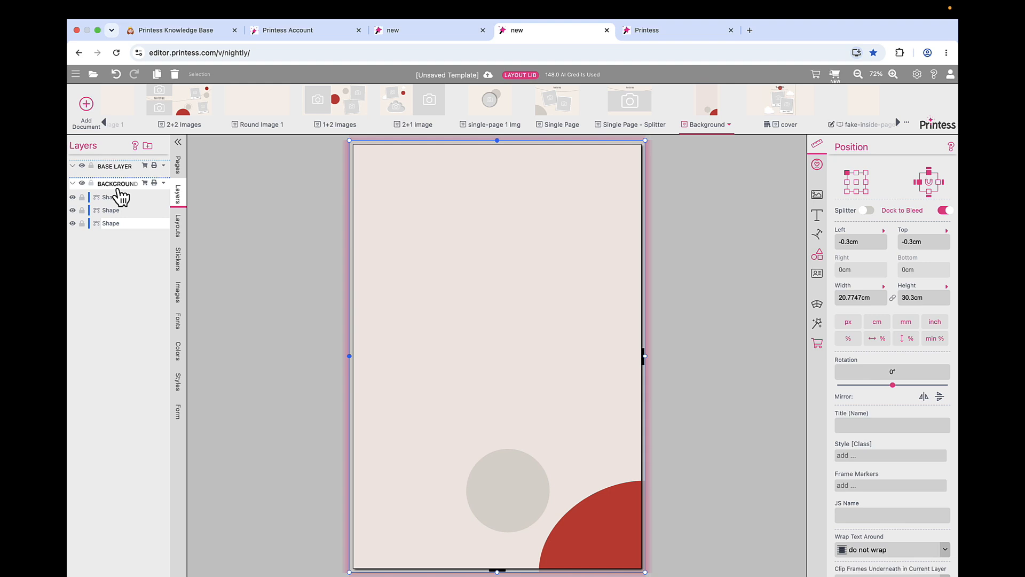
click(121, 199)
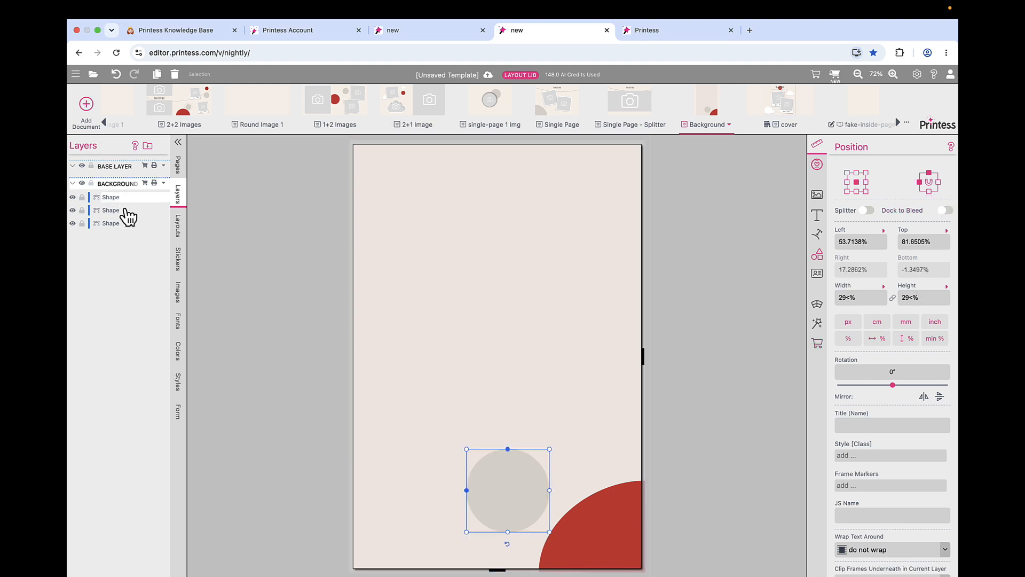
click(126, 210)
click(126, 224)
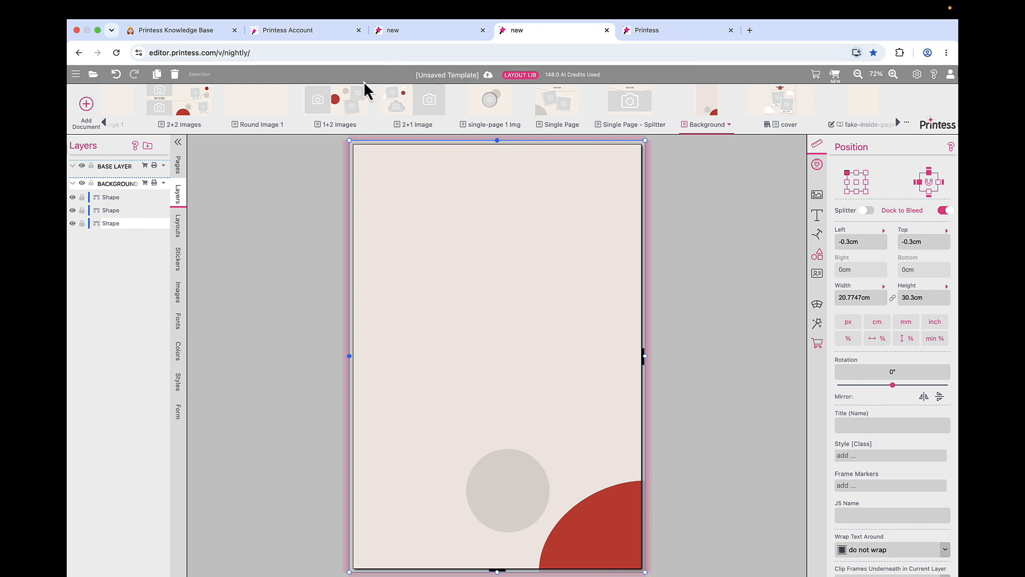
- Switch back to the newborn theme in the Printess Account and assign the baby cover layout to Cover and single-page layouts to pages 1 and 28
click(313, 35)
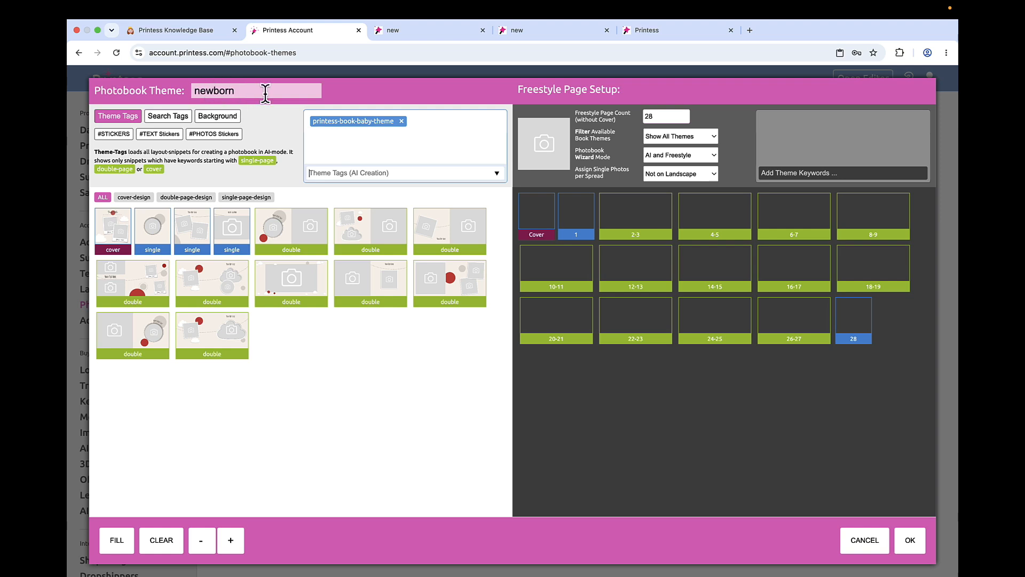
drag(115, 232, 542, 218)
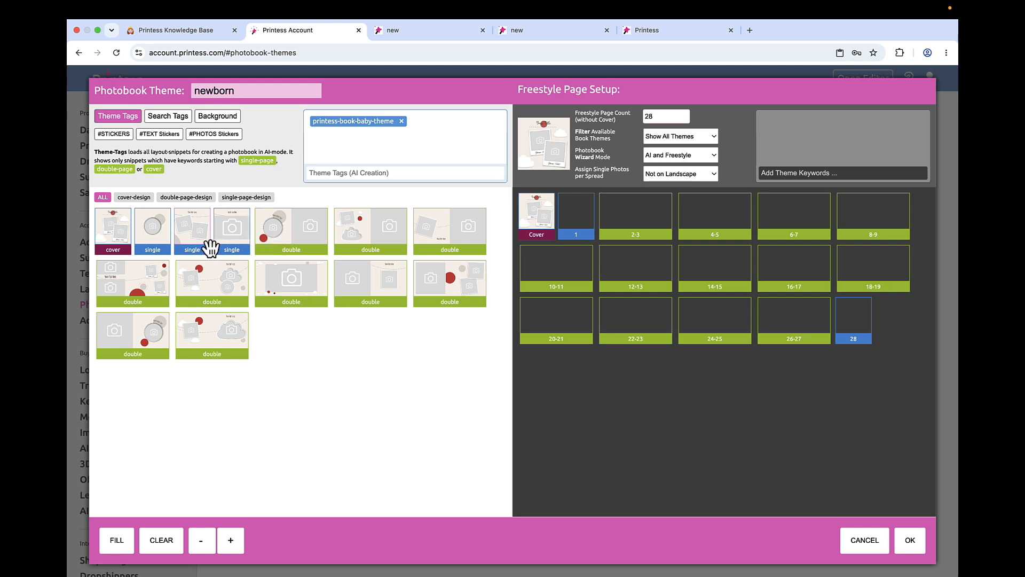
drag(161, 243, 583, 229)
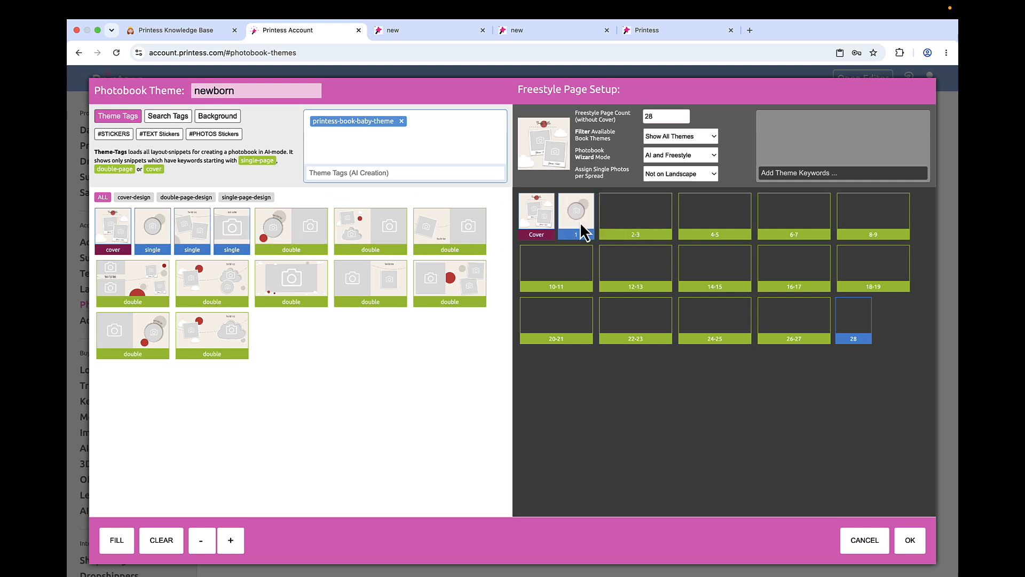
drag(196, 230, 842, 323)
- Assign varied double-page baby layouts to spreads 2-3 through 14-15 in the freestyle page setup
drag(304, 240, 633, 238)
drag(387, 293, 733, 235)
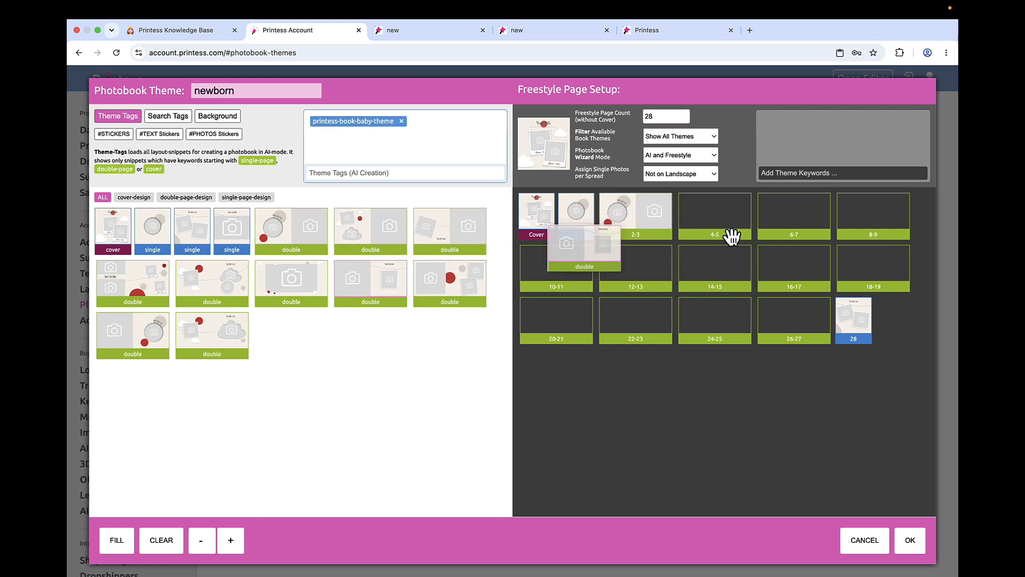
drag(362, 290, 707, 215)
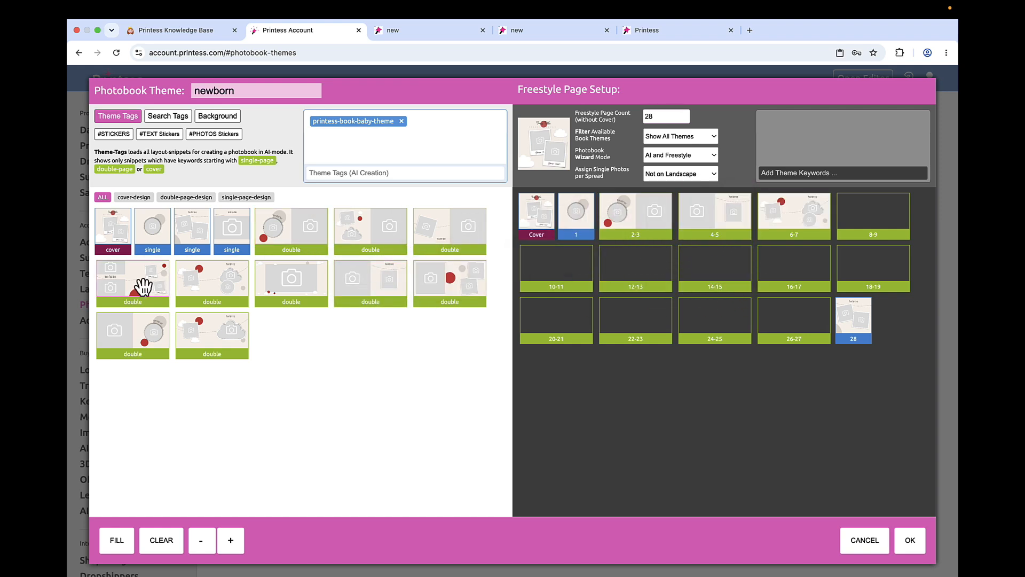
drag(135, 284, 889, 213)
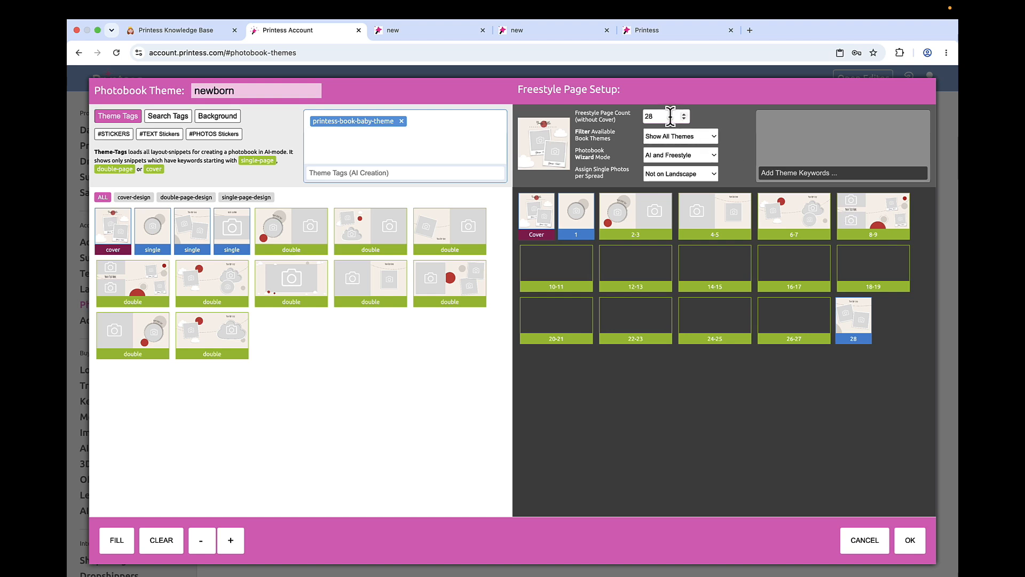
drag(291, 278, 622, 277)
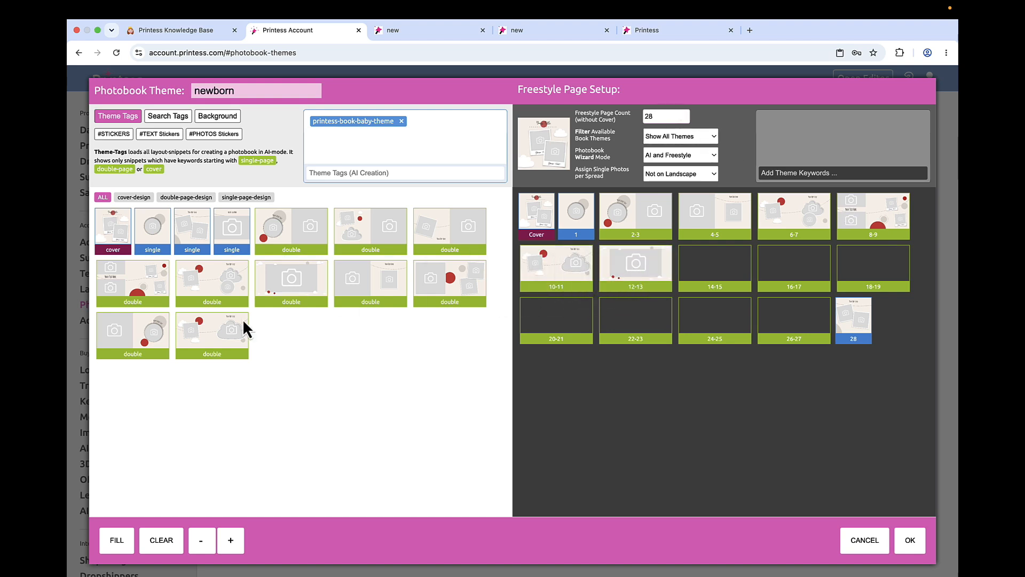
drag(140, 338, 691, 271)
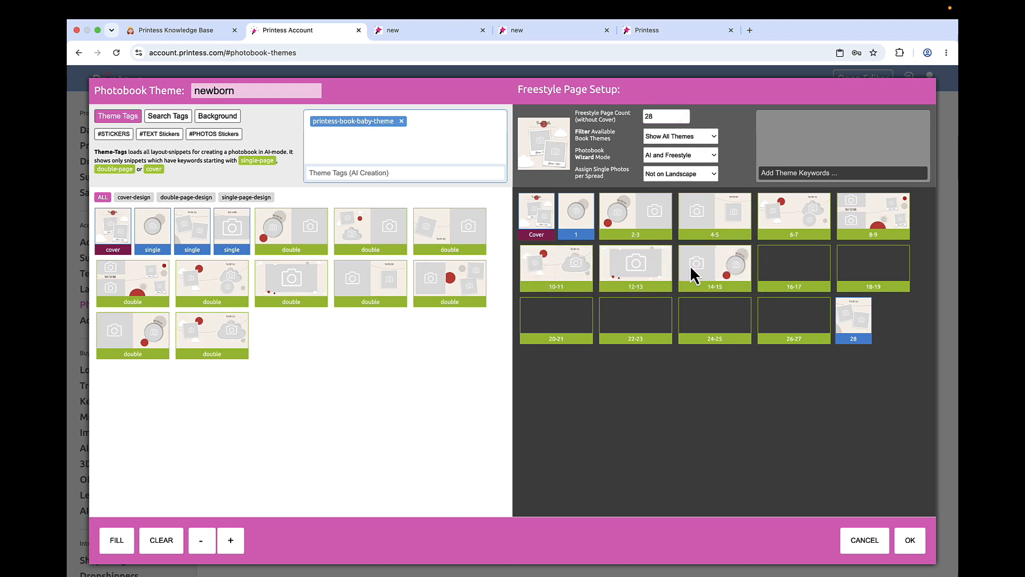
- Assign varied double-page baby layouts to spreads 16-17 through 26-27 in the freestyle page setup
drag(293, 234, 800, 270)
drag(441, 286, 889, 270)
drag(134, 283, 551, 307)
drag(137, 327, 648, 323)
drag(213, 289, 663, 325)
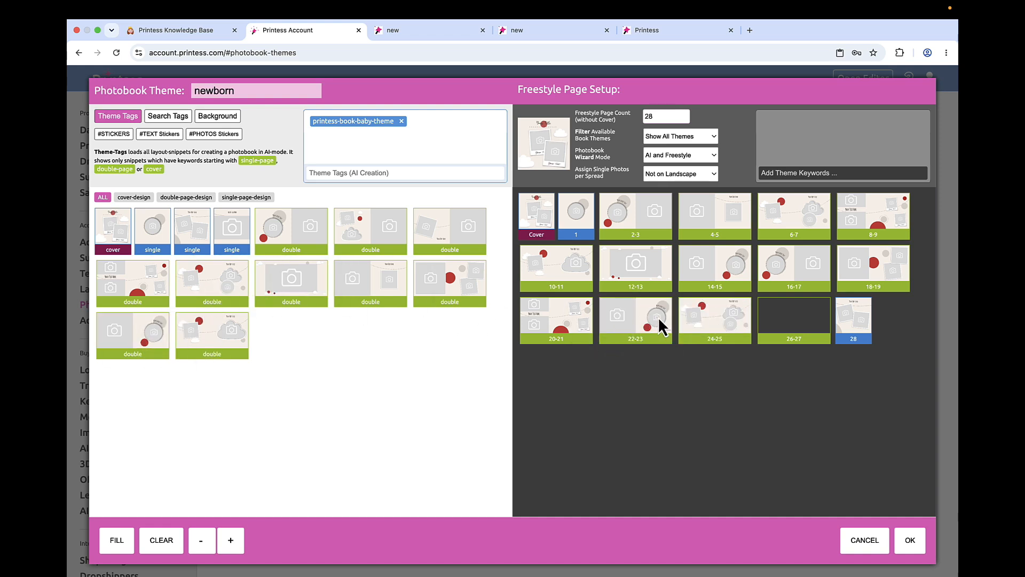
drag(217, 339, 792, 328)
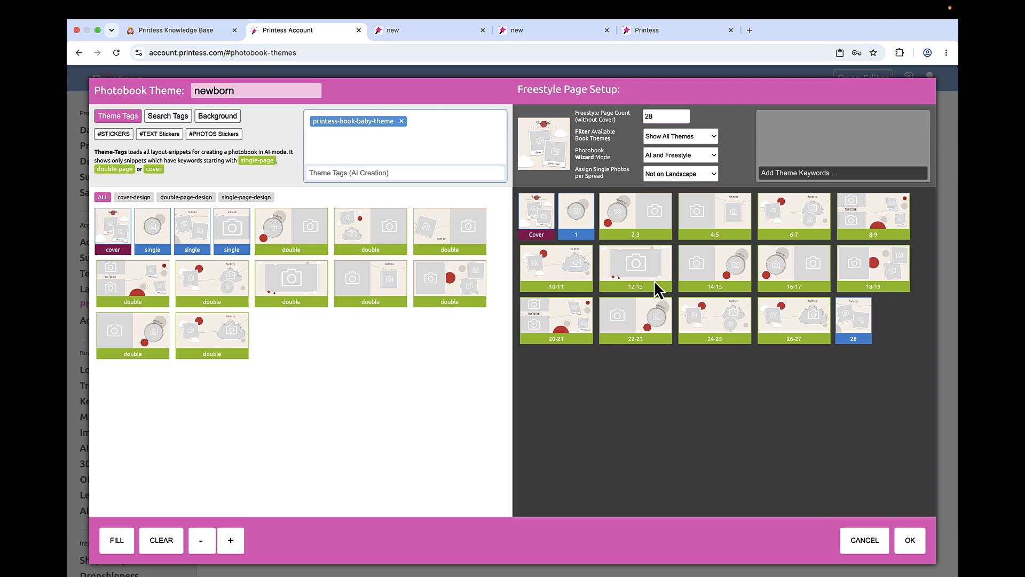
- Add the theme tag printess-book-universal to the newborn theme
click(320, 172)
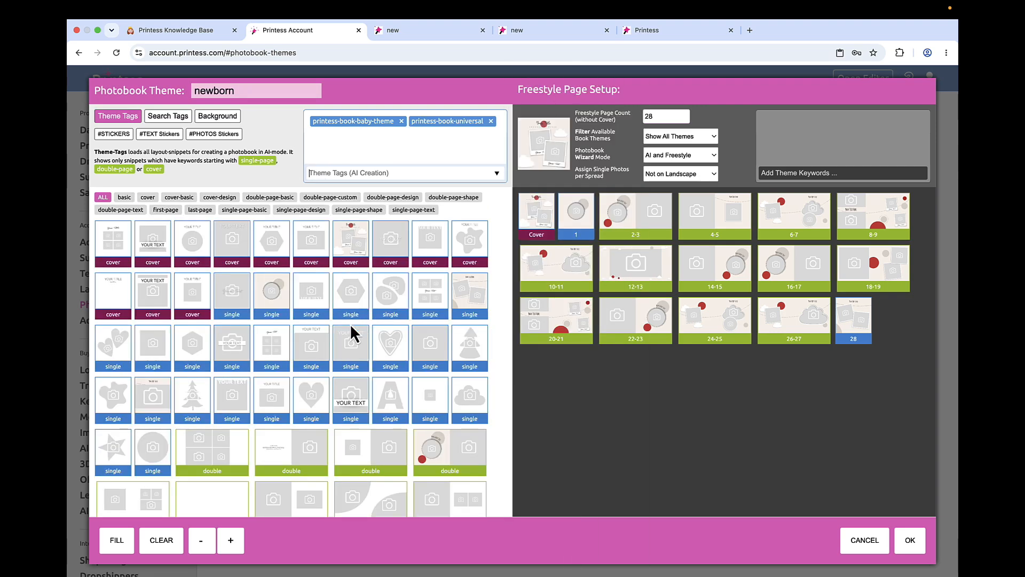
scroll(352, 327, down, 3)
scroll(351, 327, down, 5)
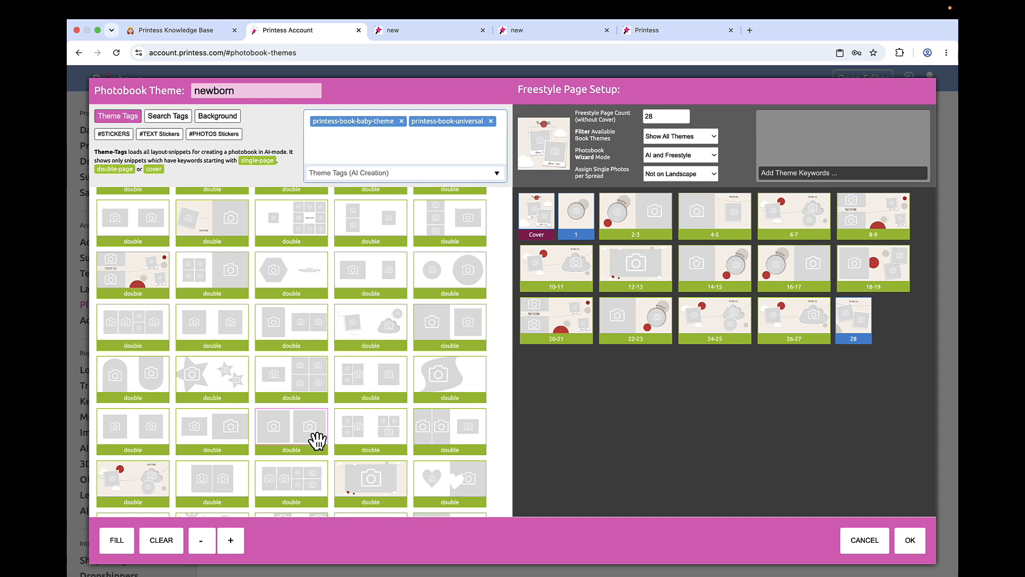
- Switch to the layout library template and examine the Cloud Image 1 document and the large splitter image of the 3+1 Image document
click(552, 31)
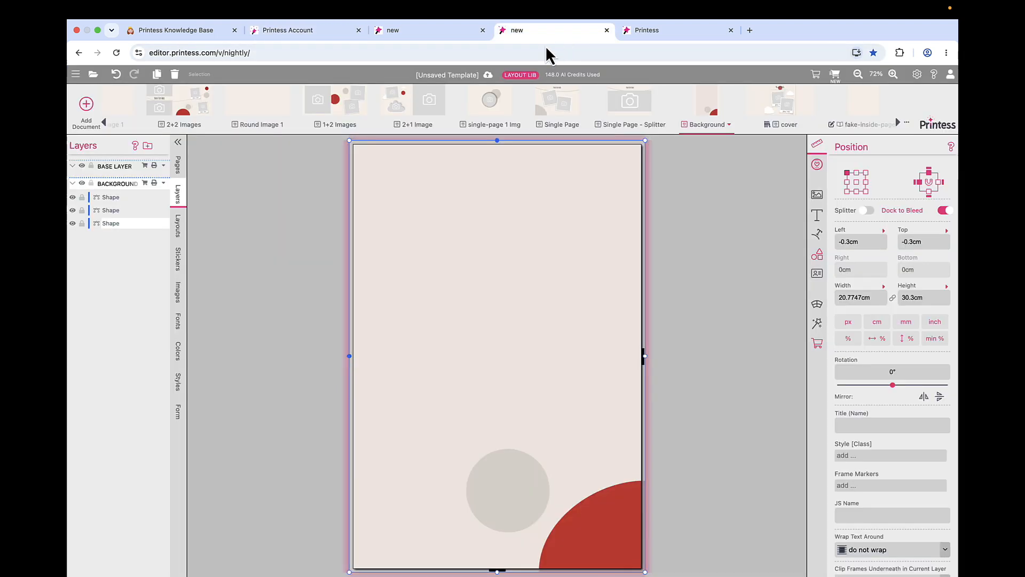
click(288, 107)
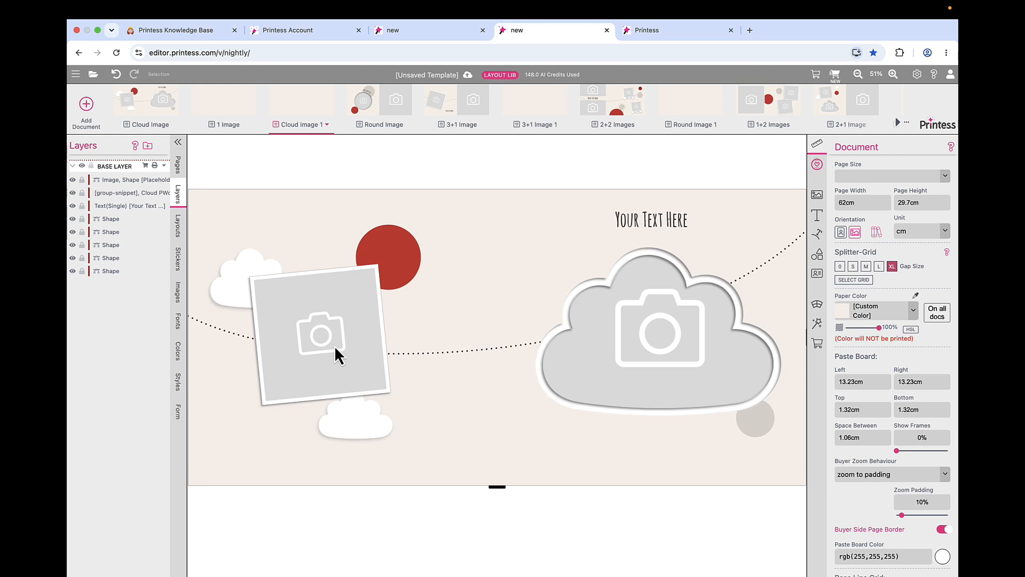
click(464, 103)
click(377, 286)
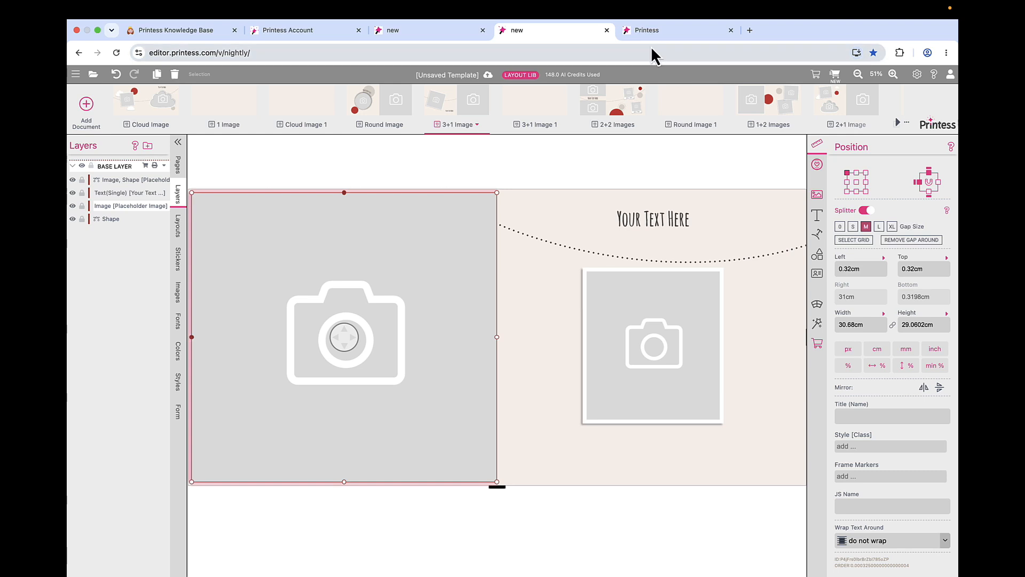
- In the newborn theme, remove the printess-background tag, assign the background-design snippet as the theme's background and save the theme
click(274, 33)
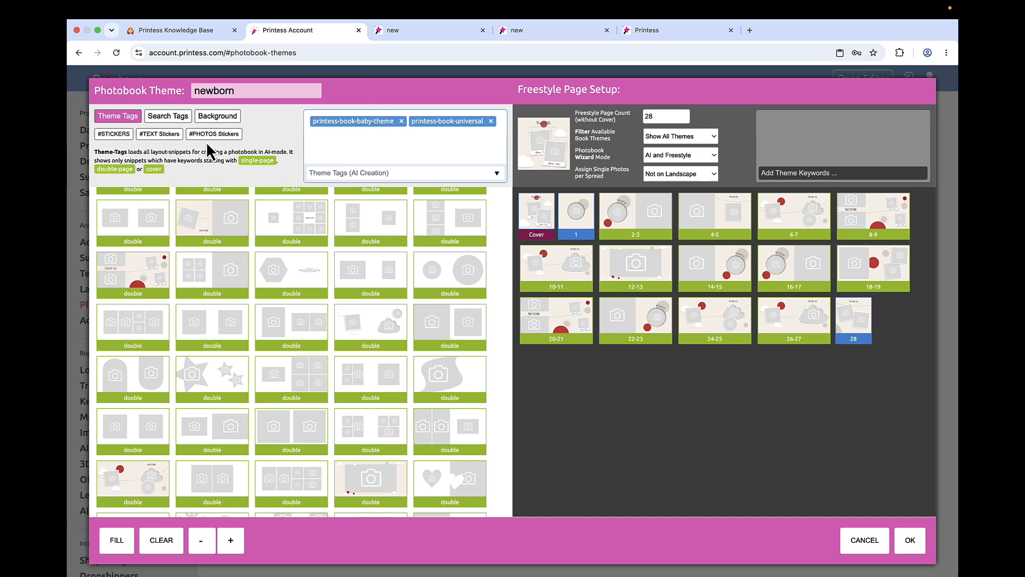
click(223, 120)
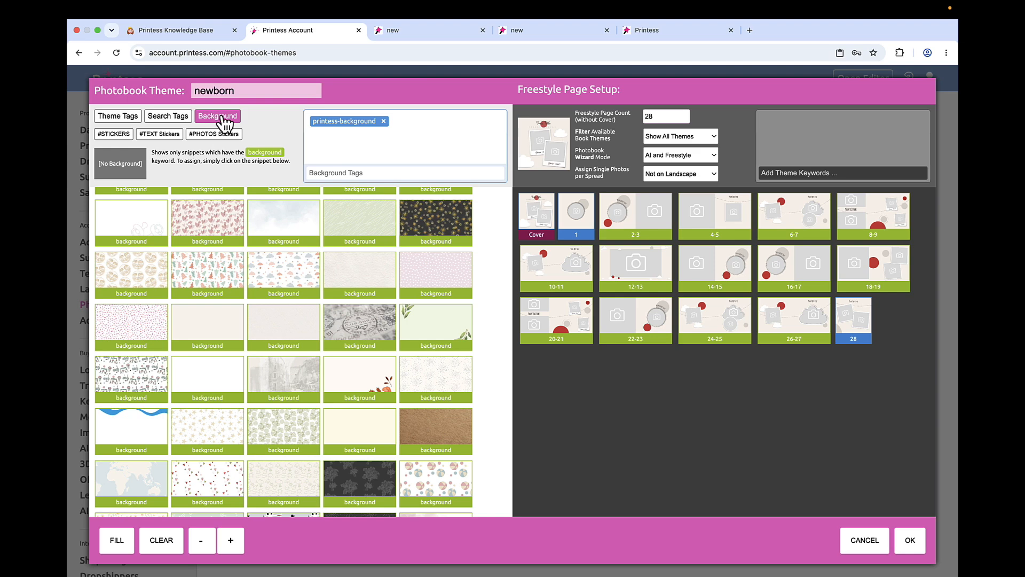
click(385, 122)
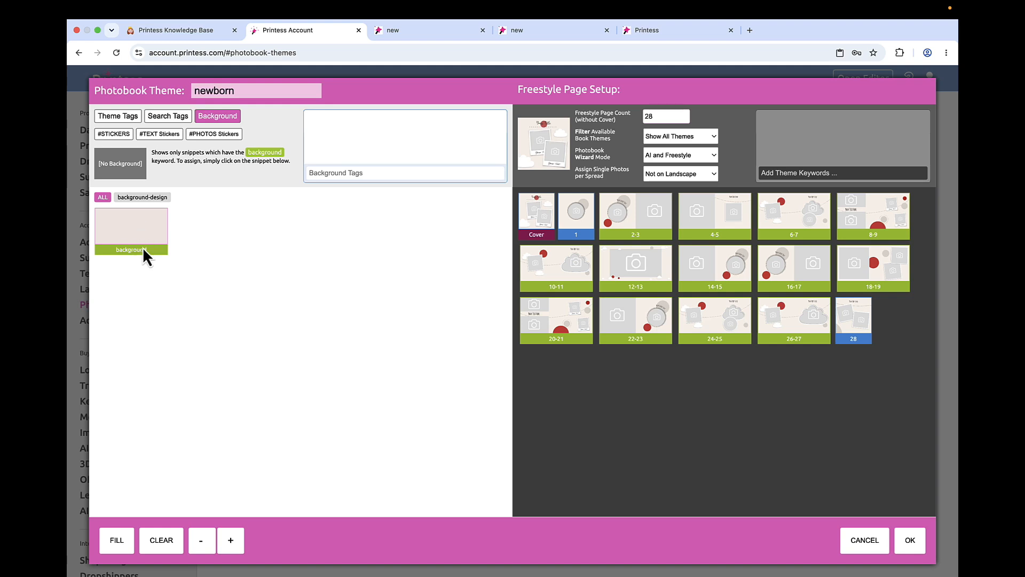
click(144, 199)
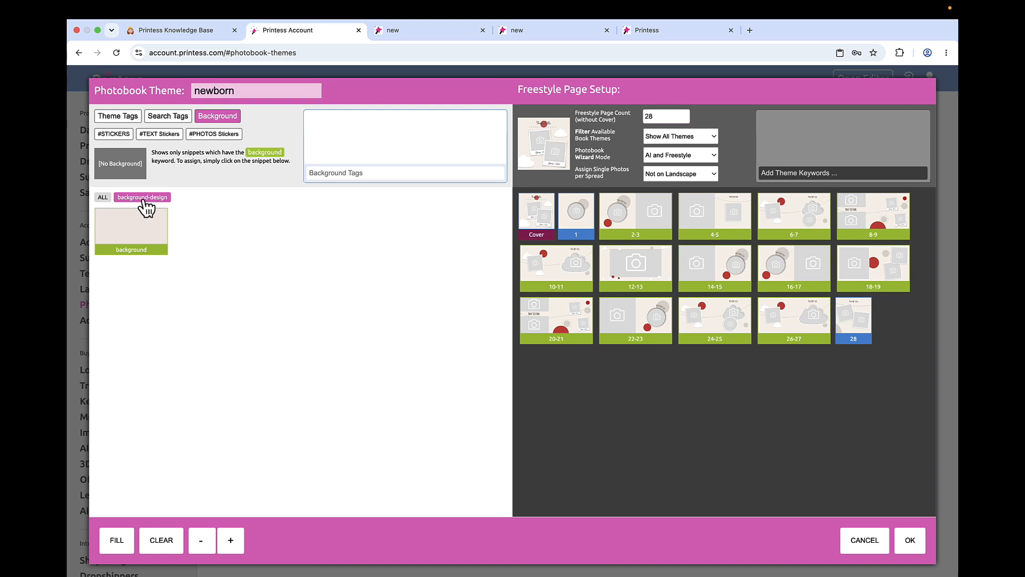
click(144, 239)
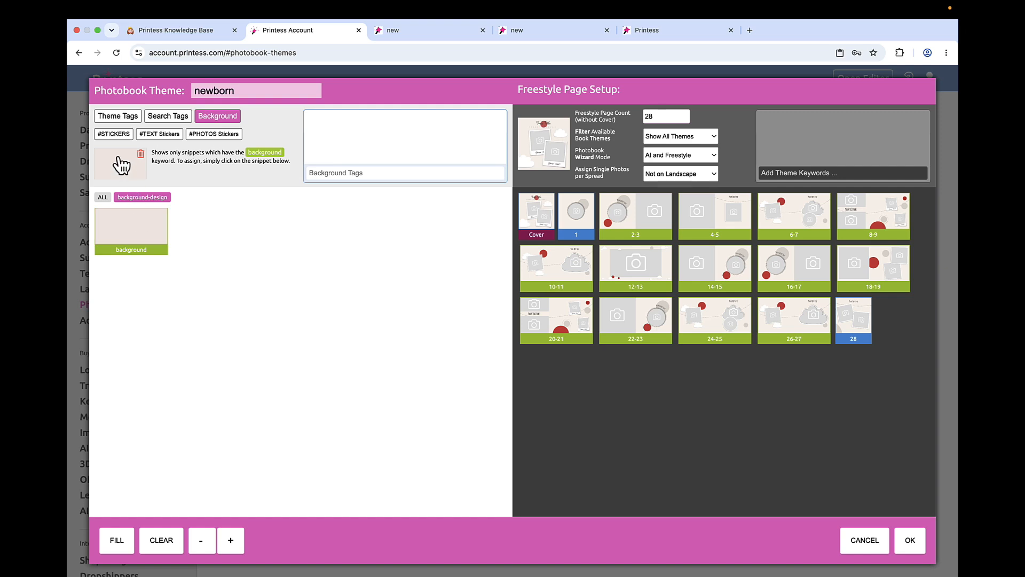
click(920, 541)
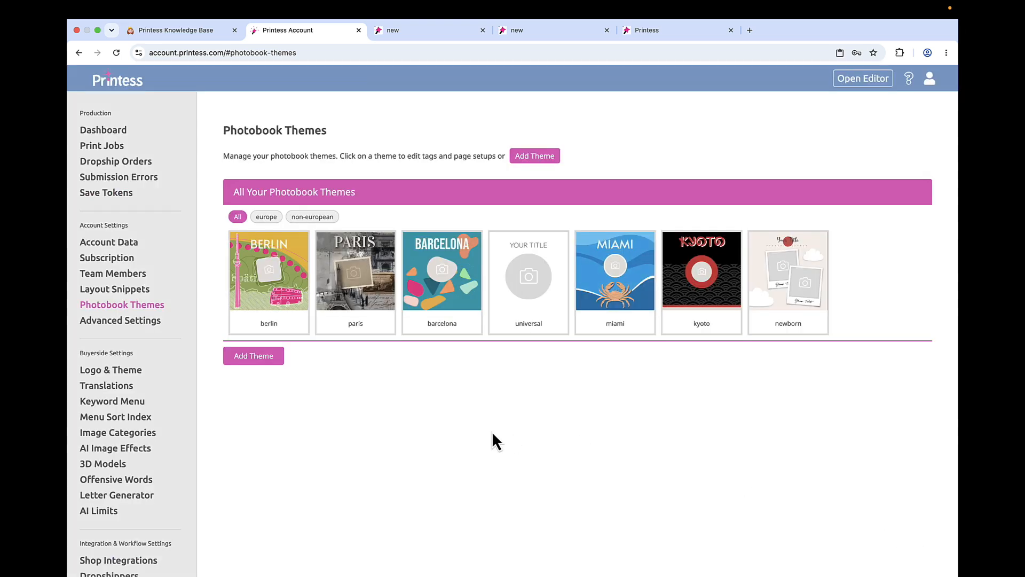
click(656, 34)
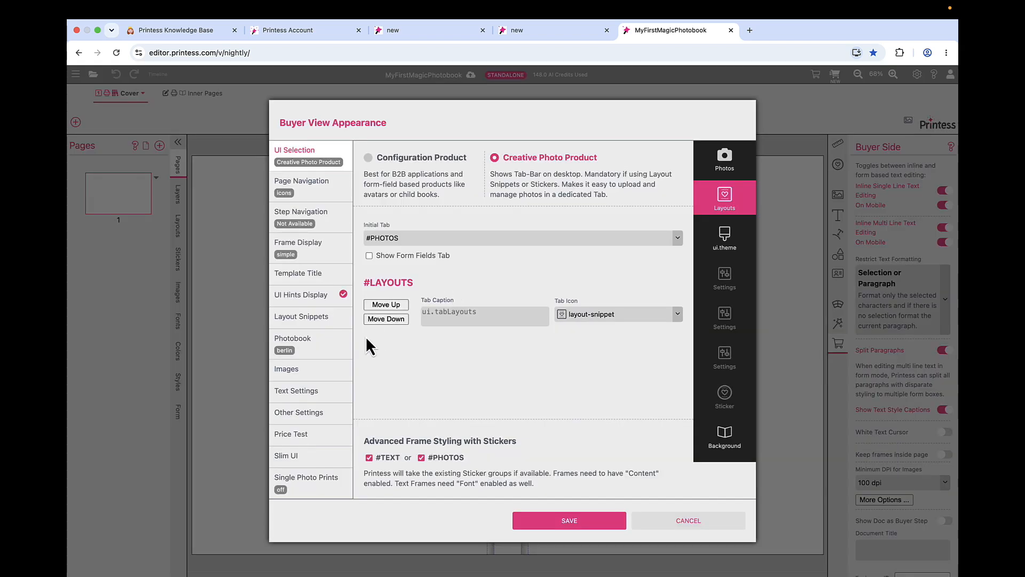
click(327, 349)
scroll(465, 356, down, 4)
click(462, 355)
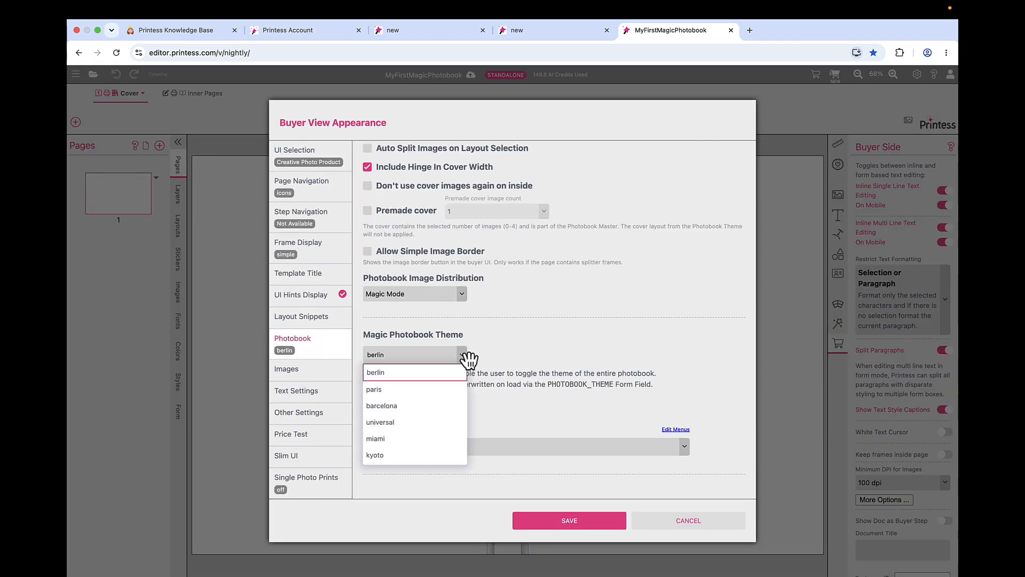
click(555, 300)
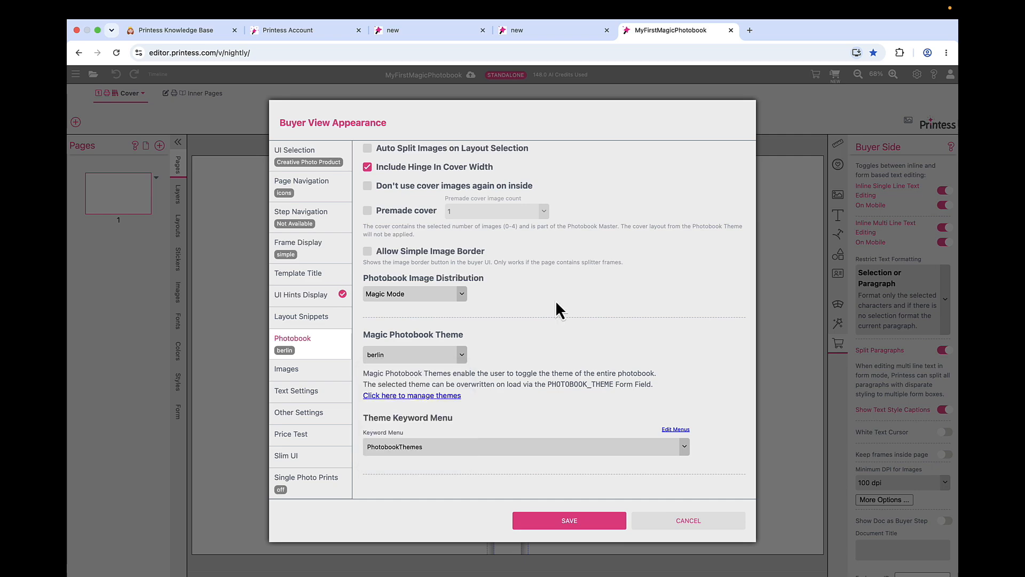
click(688, 520)
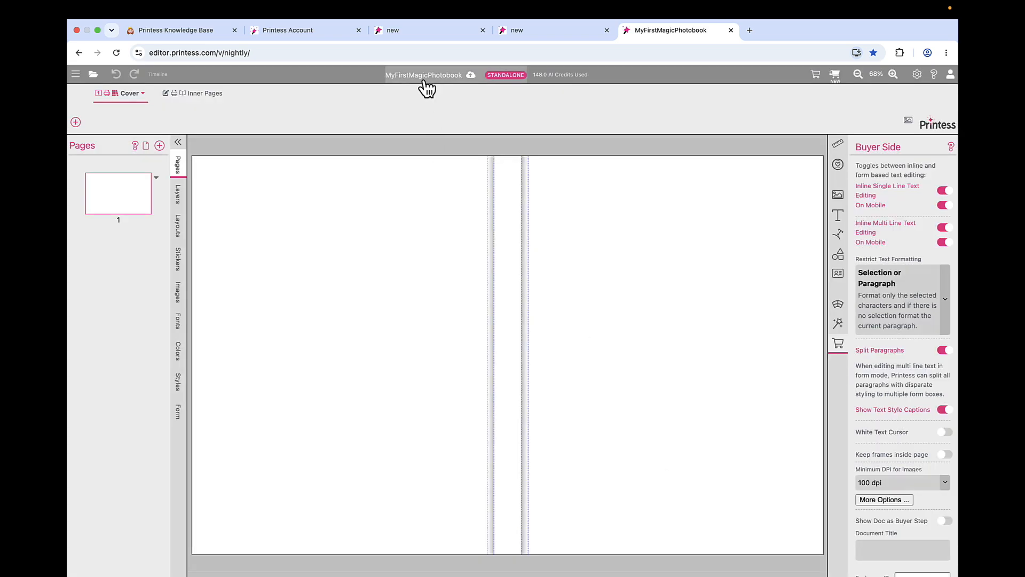
- Reopen the MyFirstMagicPhotobook template in a fresh editor tab, loading its local version
click(731, 30)
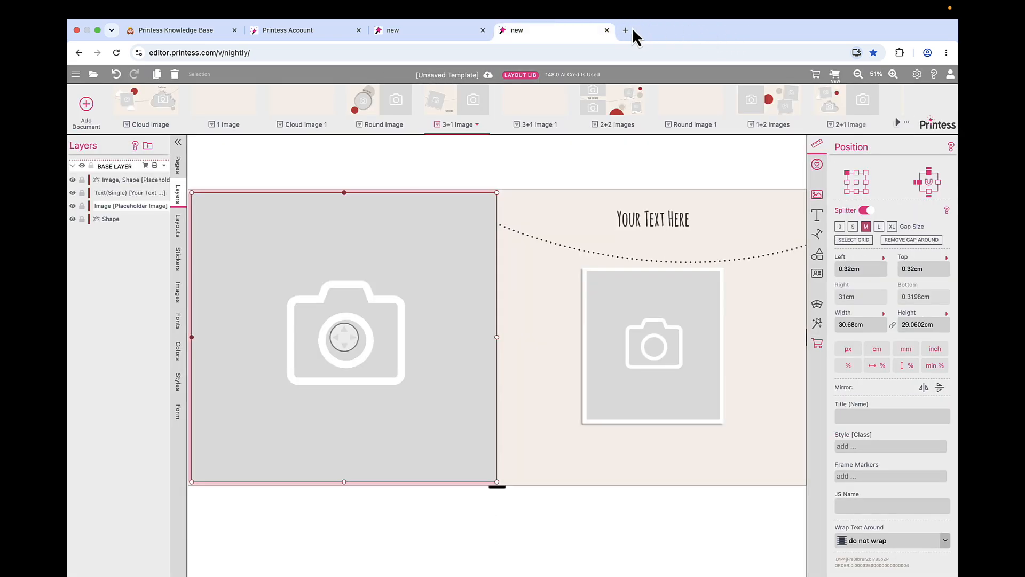
click(633, 30)
click(368, 294)
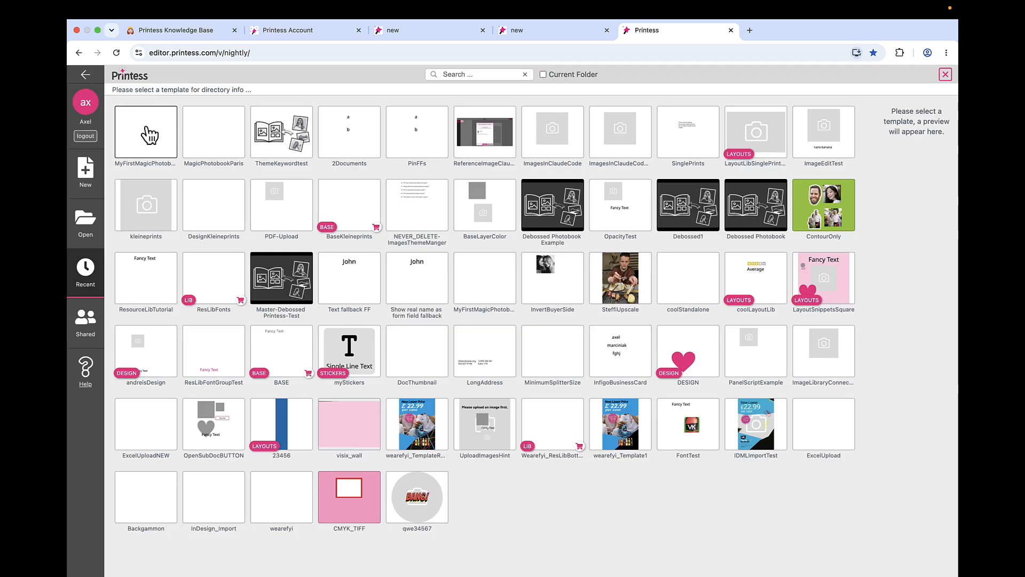
click(155, 137)
click(155, 137)
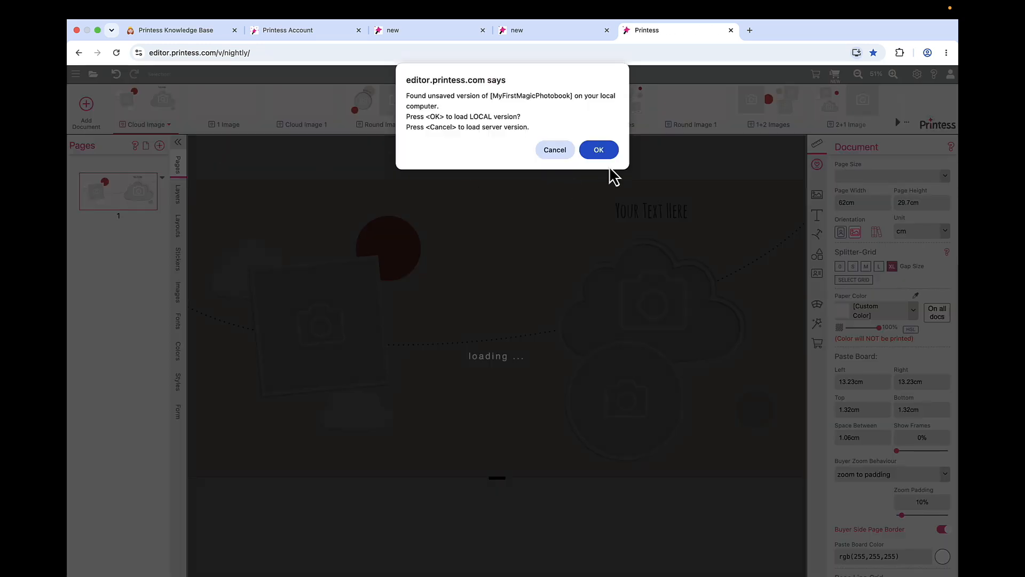
click(602, 152)
- Set the Magic Photobook Theme to newborn in the buyer view's photobook settings and save
scroll(512, 375, down, 4)
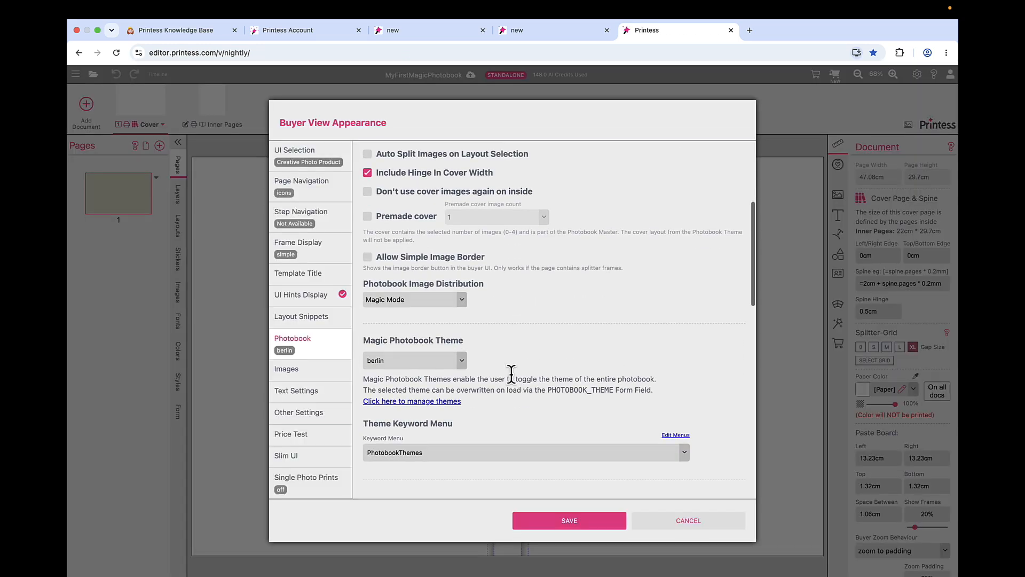
click(438, 267)
click(433, 383)
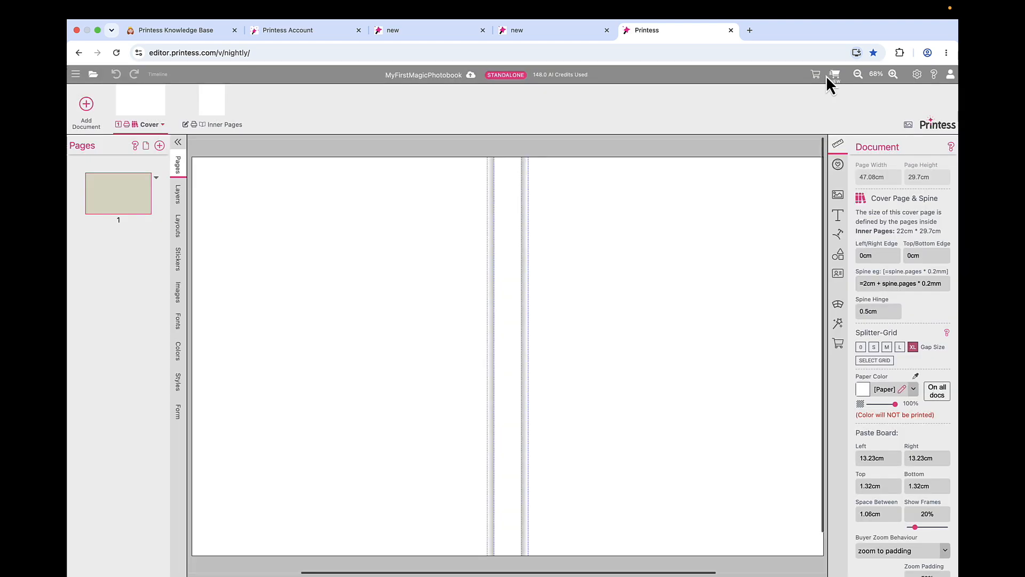
- Preview the photobook as a buyer with the design-it-yourself option and examine its newborn layouts and the available themes
click(836, 75)
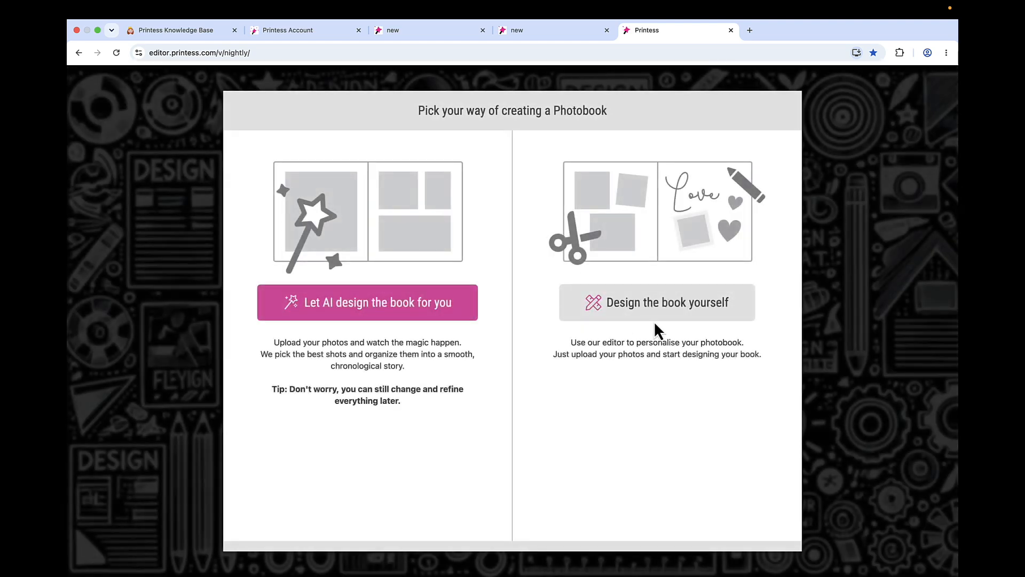
click(656, 319)
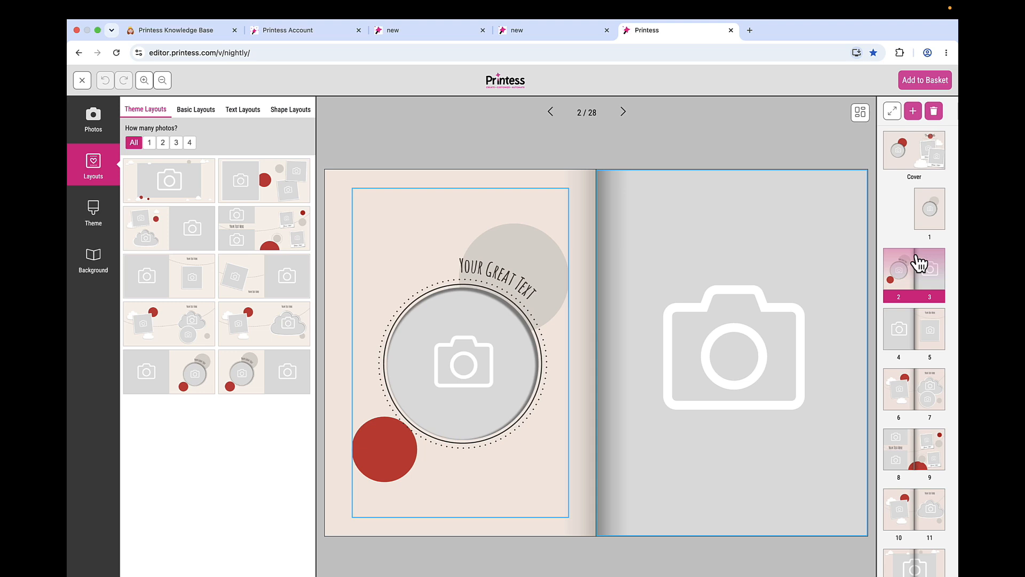
mouse_move(237, 251)
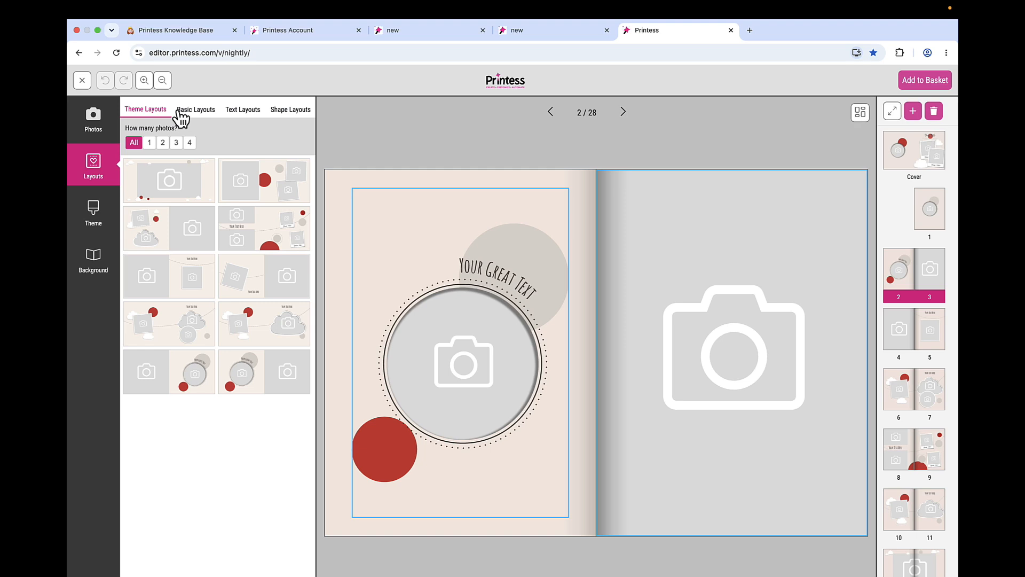
click(92, 220)
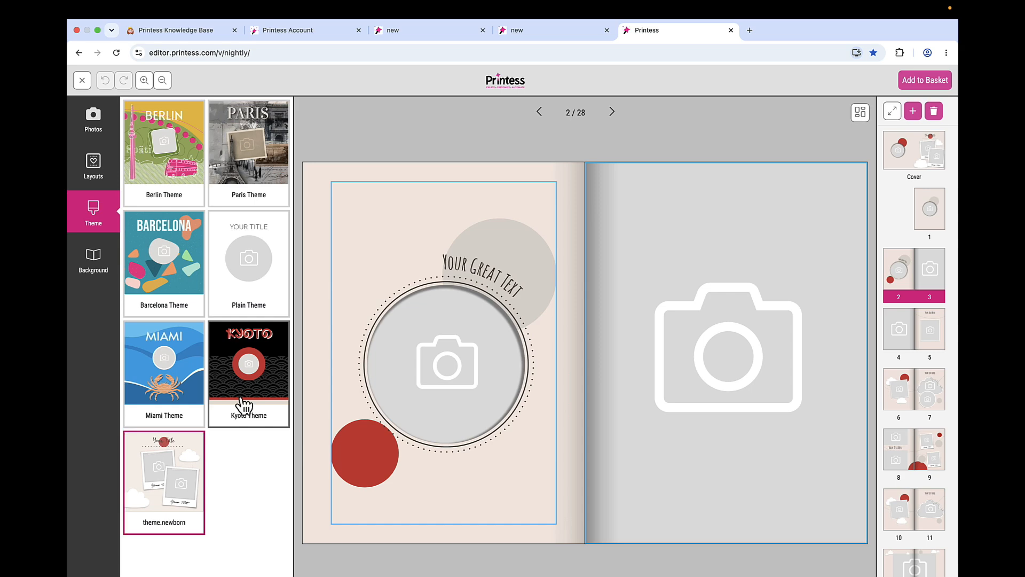
- In the Printess Account, set the newborn theme's available book themes filter to Hide Theme Selection and save the theme
click(299, 31)
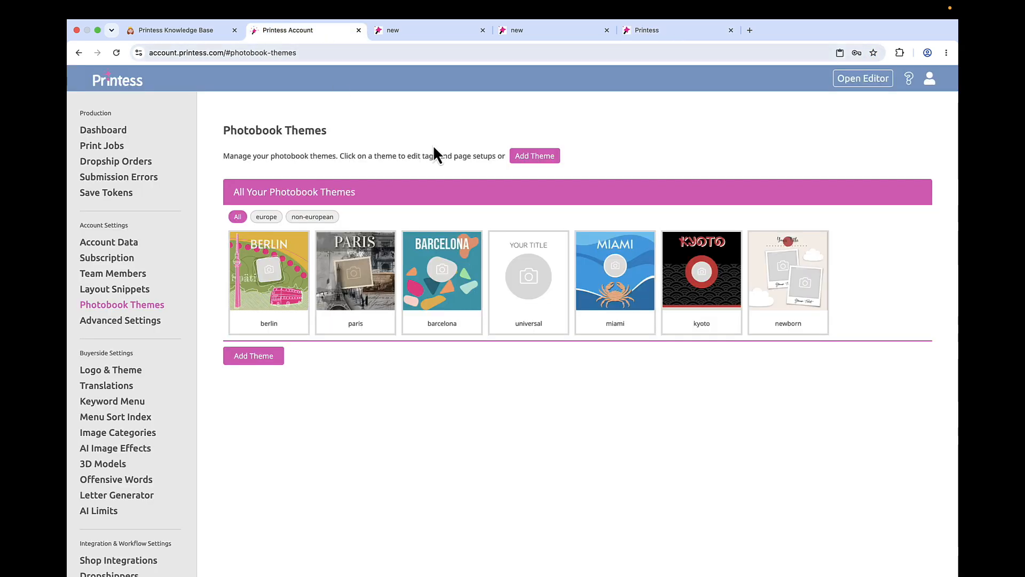
click(800, 291)
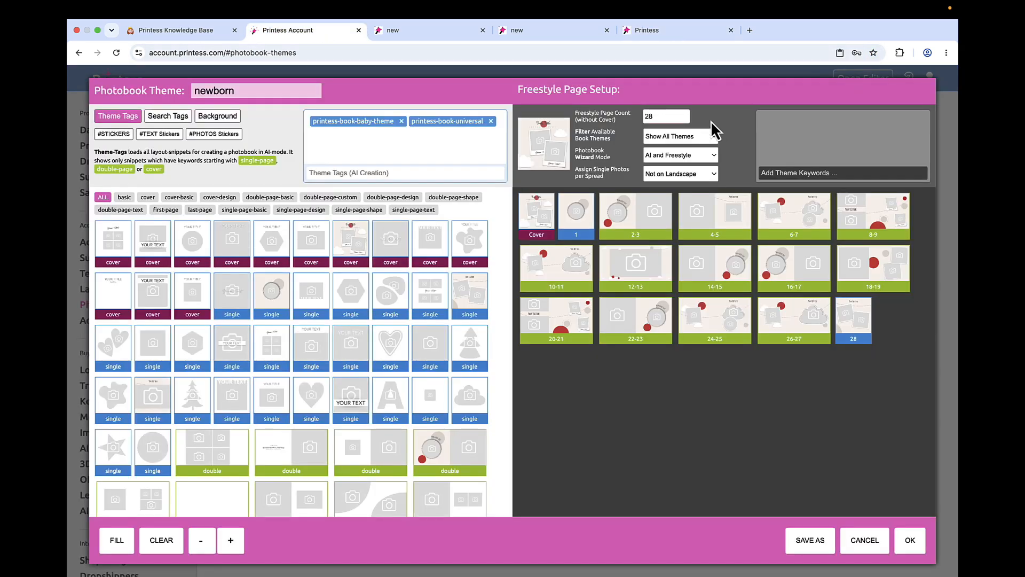
click(687, 136)
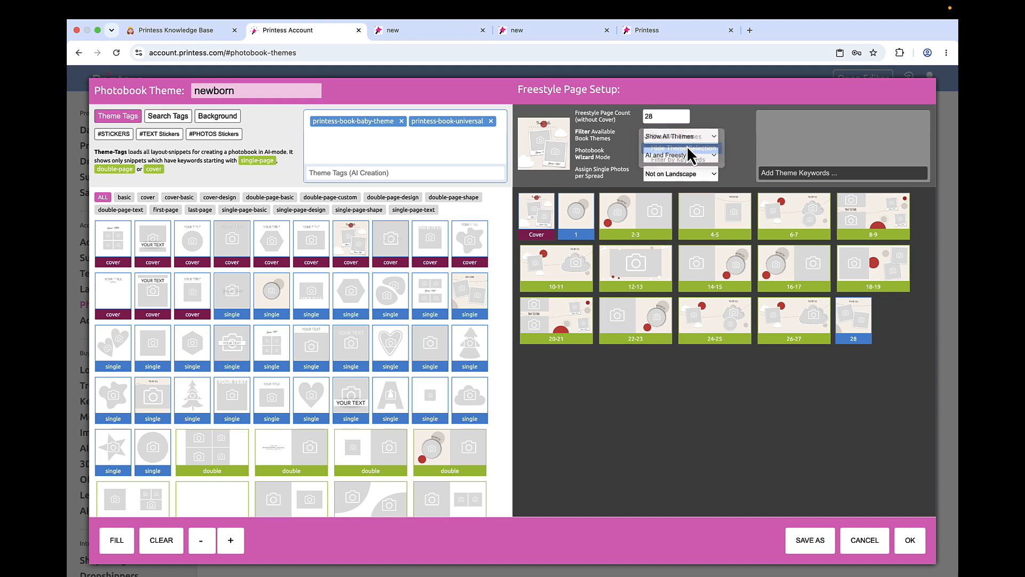
click(687, 148)
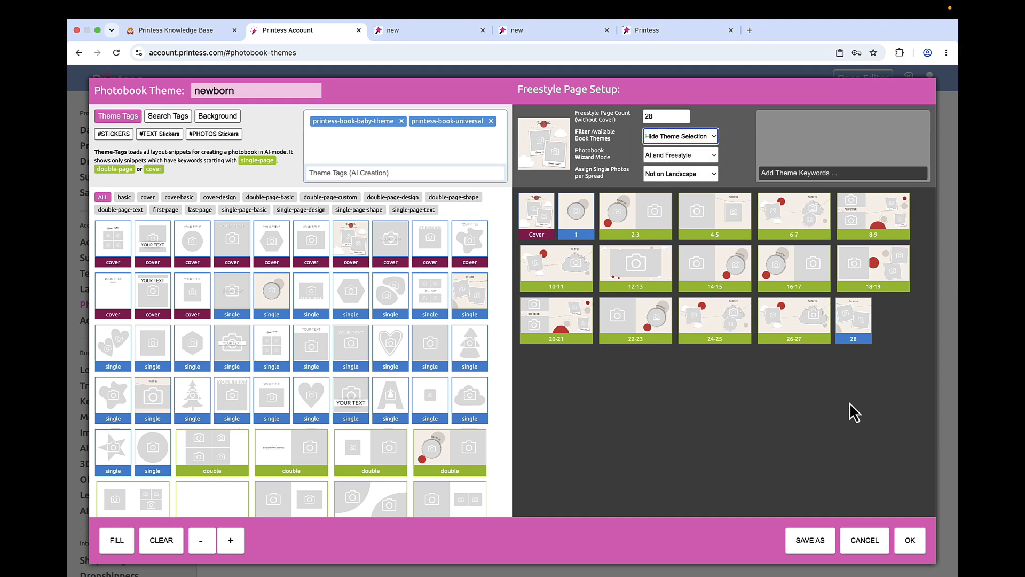
click(910, 541)
- Leave the buyer preview, reopen MyFirstMagicPhotobook in a new editor tab and start a buyer-view photobook with the design-it-yourself option
click(656, 33)
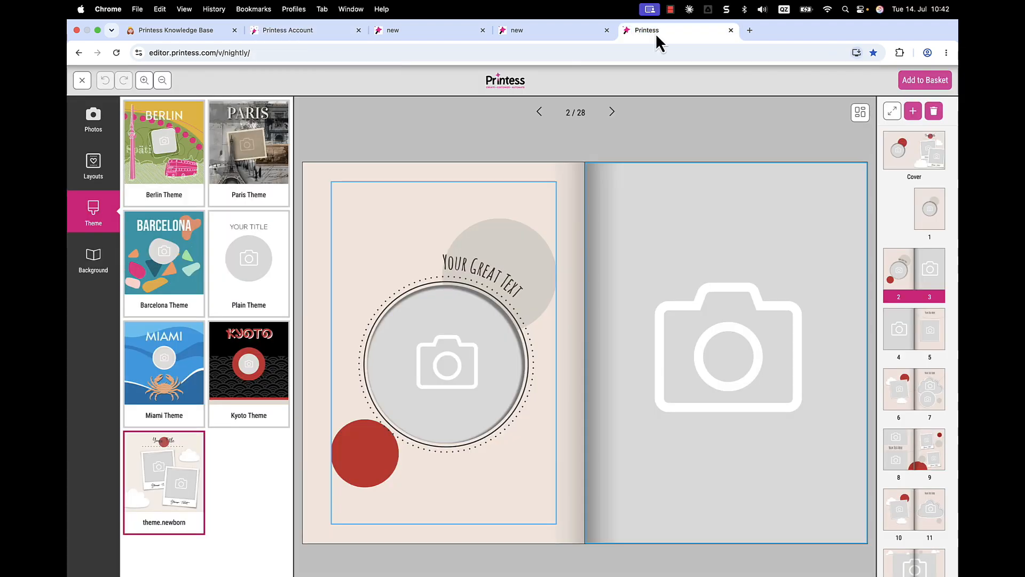
click(83, 80)
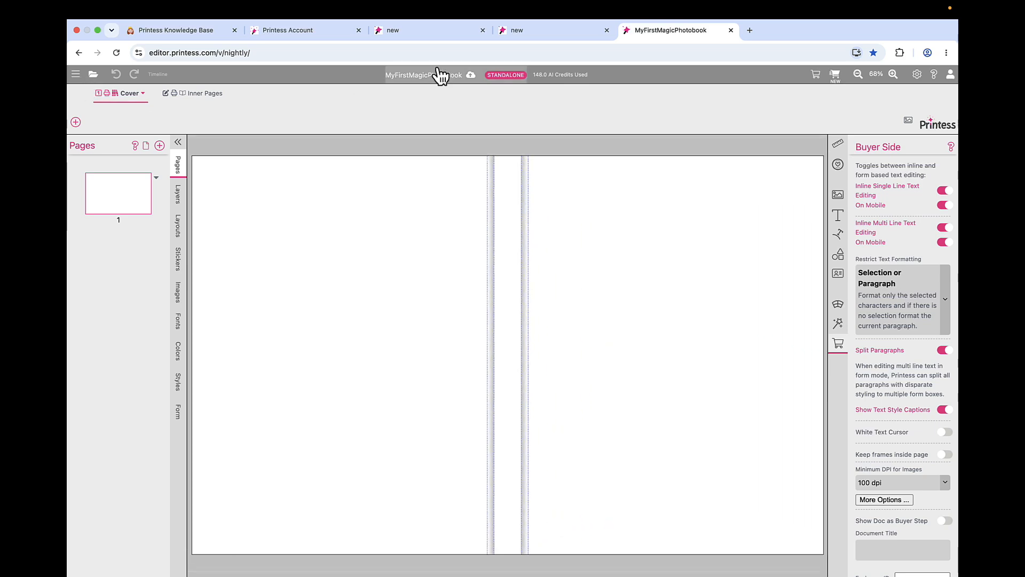
click(732, 30)
click(624, 30)
click(363, 278)
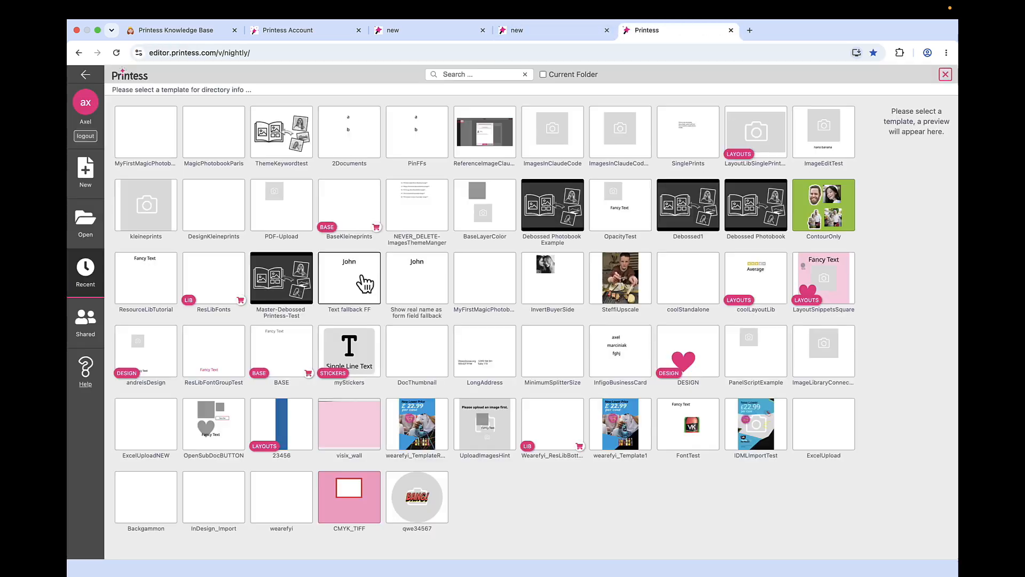
click(148, 137)
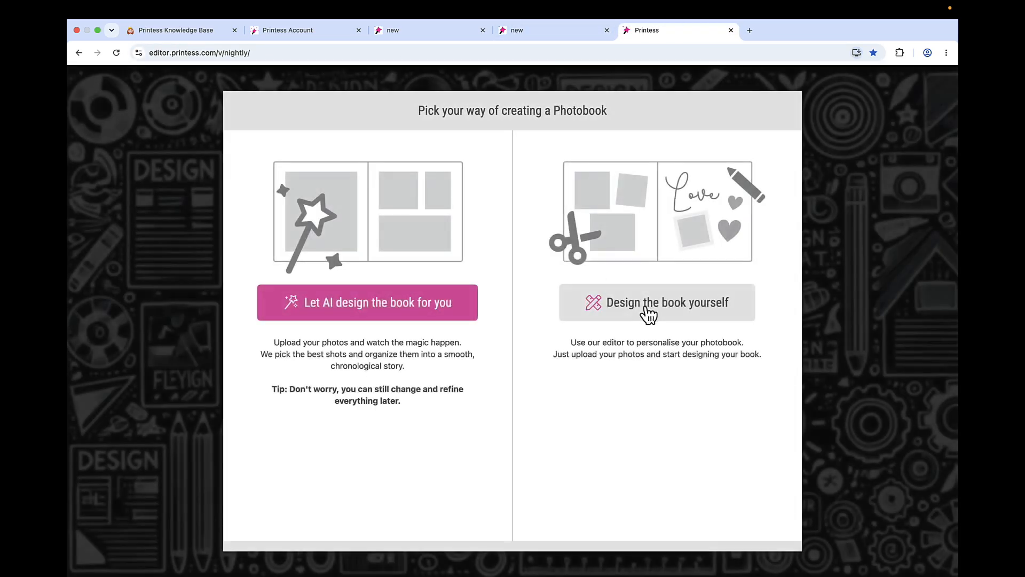
click(649, 314)
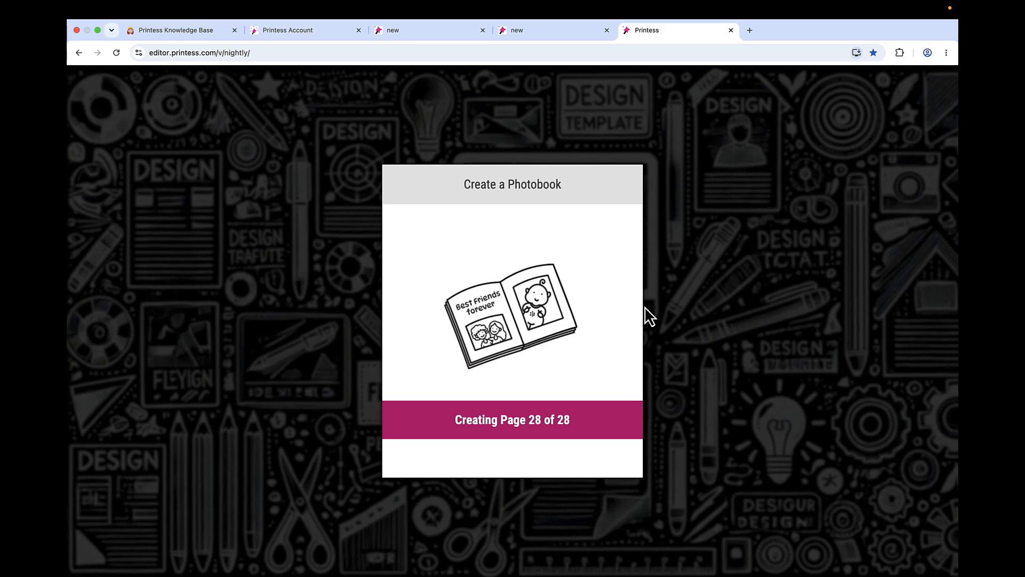